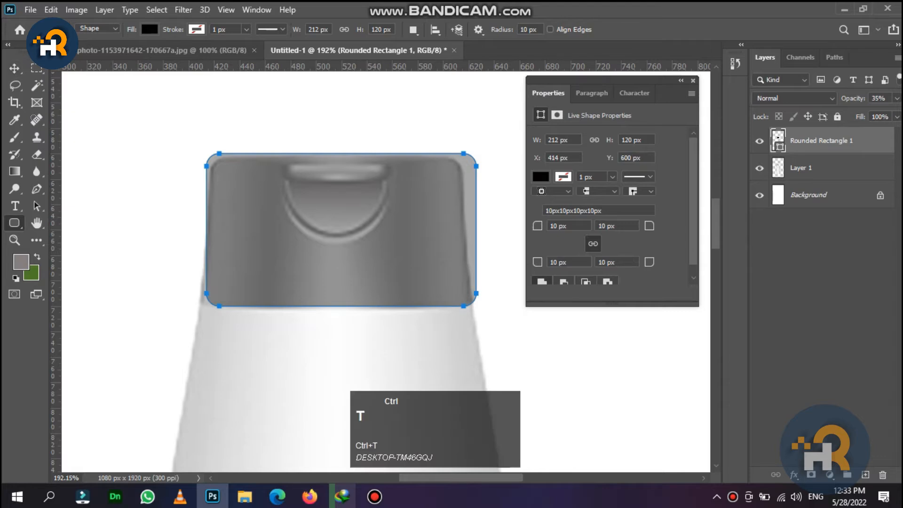
Step: Warp the rounded rectangle, pulling its lower-left corner outward to match the bottle cap's lower-left edge
{"action": "left_click", "coordinate": [571, 30]}
{"action": "scroll", "coordinate": [231, 267], "scroll_direction": "up", "scroll_amount": 3}
{"action": "key", "text": "space"}
{"action": "left_click_drag", "start_coordinate": [231, 267], "coordinate": [293, 235]}
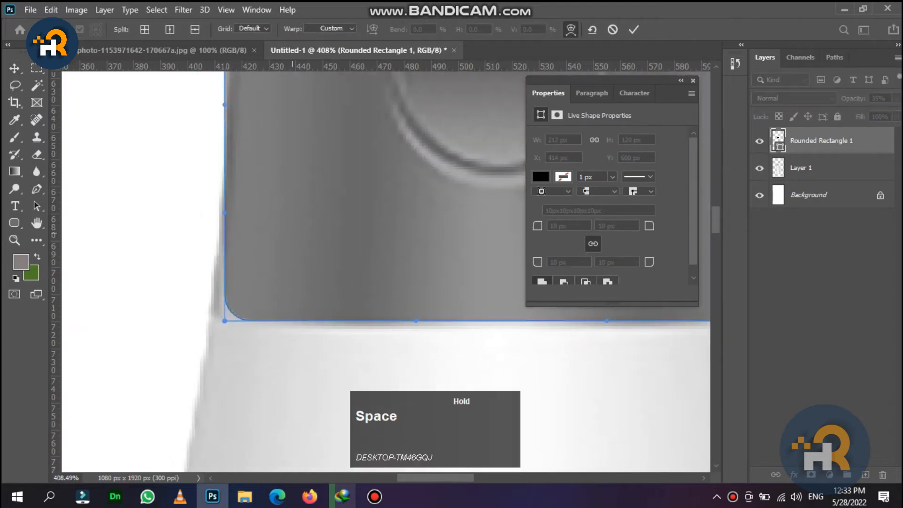
{"action": "left_click_drag", "start_coordinate": [224, 321], "coordinate": [169, 471]}
{"action": "key", "text": "space"}
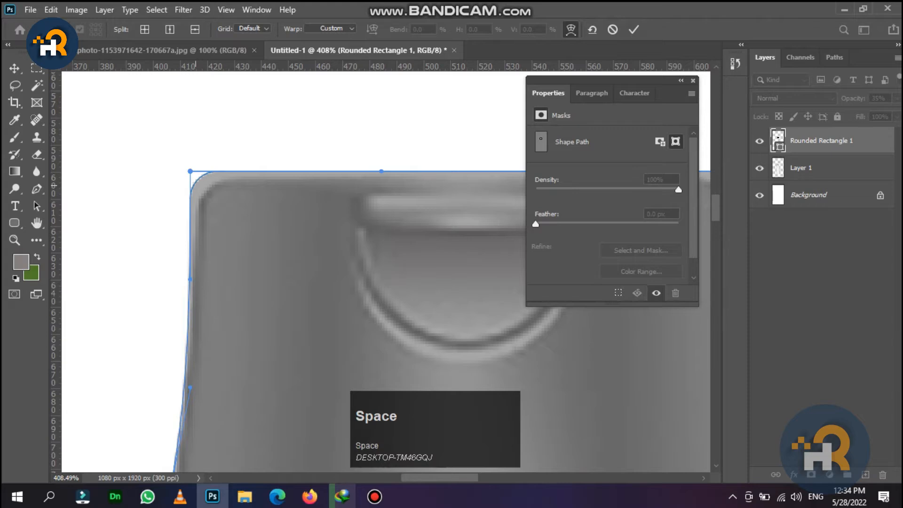
Step: Move the warp's upper-left and upper-right corners onto the cap's upper corners
{"action": "left_click_drag", "start_coordinate": [190, 171], "coordinate": [66, 184]}
{"action": "left_click_drag", "start_coordinate": [424, 264], "coordinate": [96, 284]}
{"action": "left_click_drag", "start_coordinate": [436, 192], "coordinate": [379, 111]}
{"action": "key", "text": "space"}
{"action": "scroll", "coordinate": [245, 270], "scroll_direction": "down", "scroll_amount": 2}
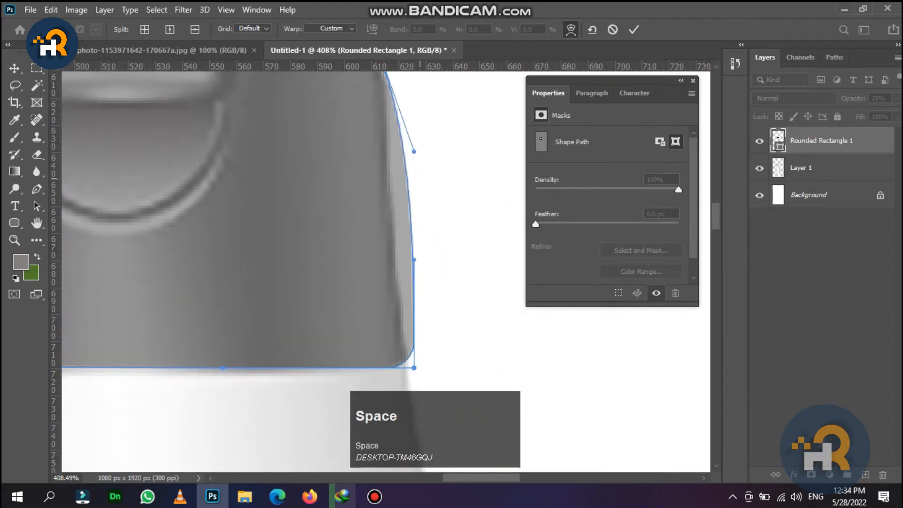
Step: Bend the warp's right and left side handles to follow the cap's tapered edges and apply the warp
{"action": "left_click_drag", "start_coordinate": [414, 152], "coordinate": [386, 152]}
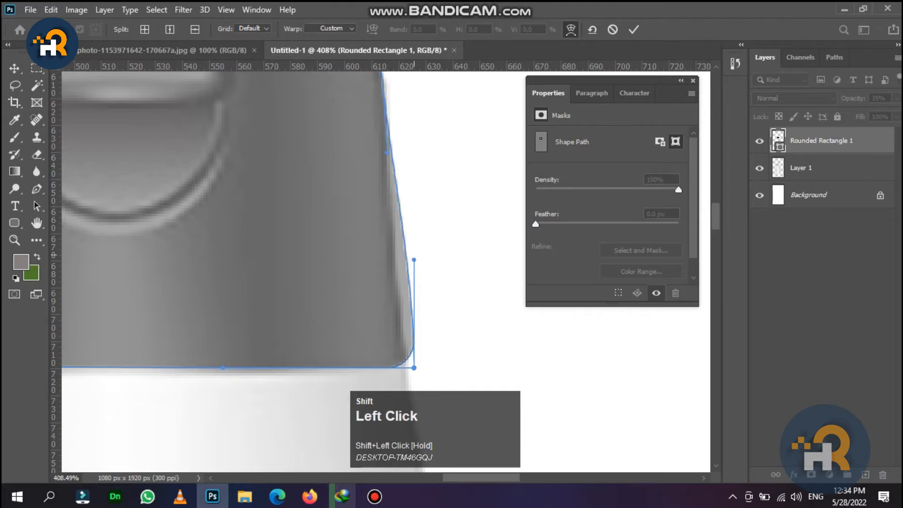
{"action": "left_click_drag", "start_coordinate": [414, 260], "coordinate": [401, 262]}
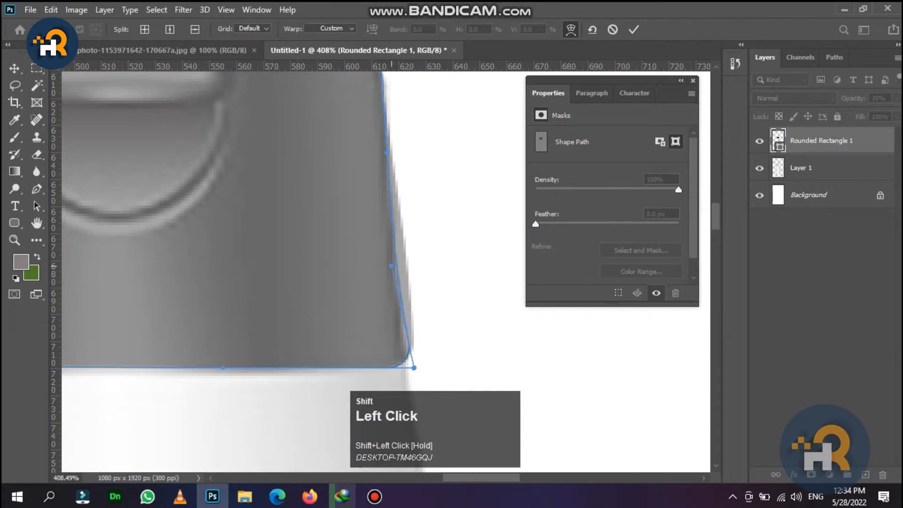
{"action": "key", "text": "space"}
{"action": "left_click_drag", "start_coordinate": [264, 263], "coordinate": [724, 299]}
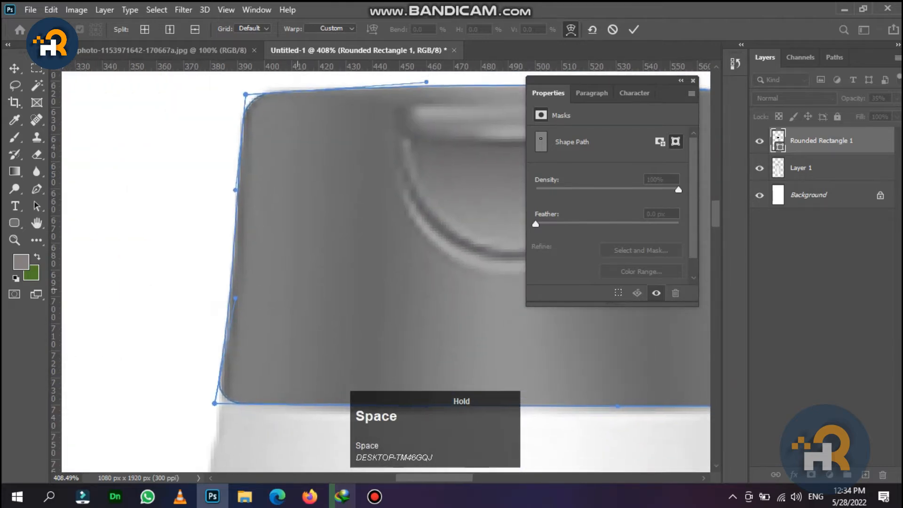
{"action": "key", "text": "shift"}
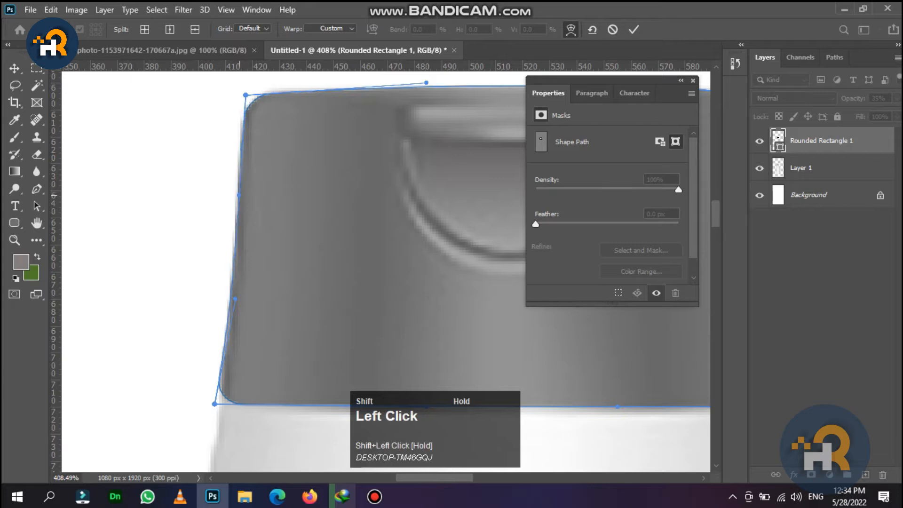
{"action": "scroll", "coordinate": [386, 273], "scroll_direction": "down", "scroll_amount": 5}
{"action": "key", "text": "Return"}
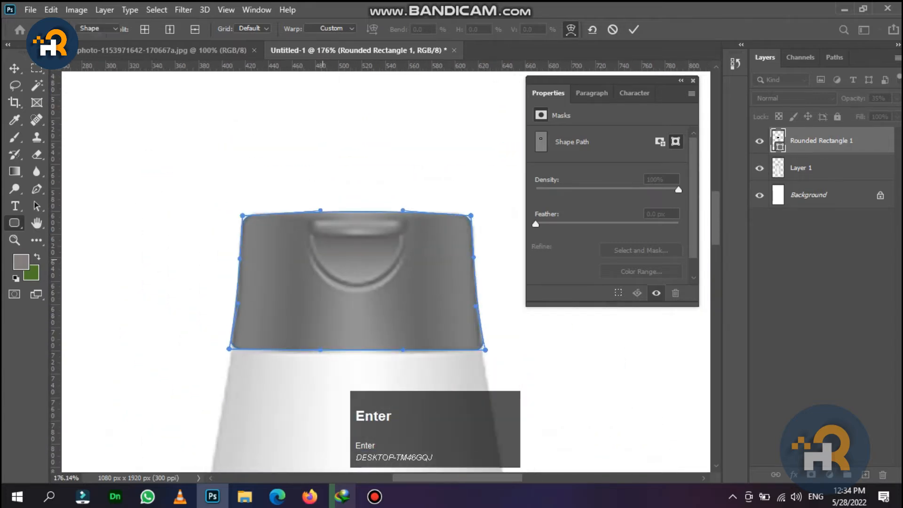
{"action": "left_click", "coordinate": [413, 194]}
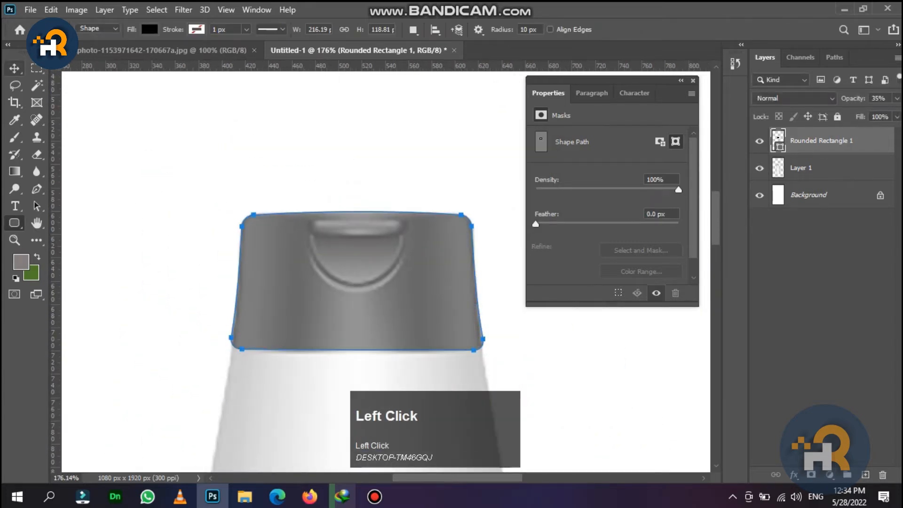
Step: Add a red Color Overlay to the warped cap shape and set the layer's opacity to 30%
{"action": "left_click", "coordinate": [14, 68]}
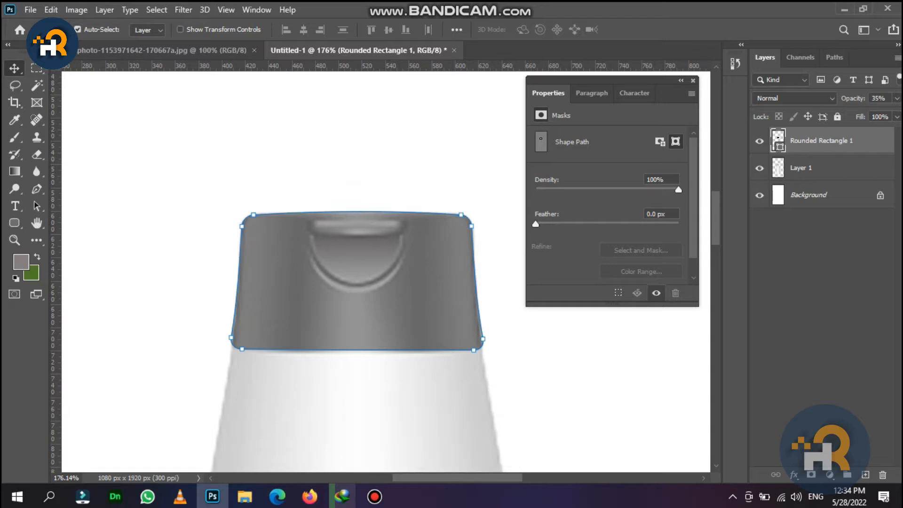
{"action": "key", "text": "0"}
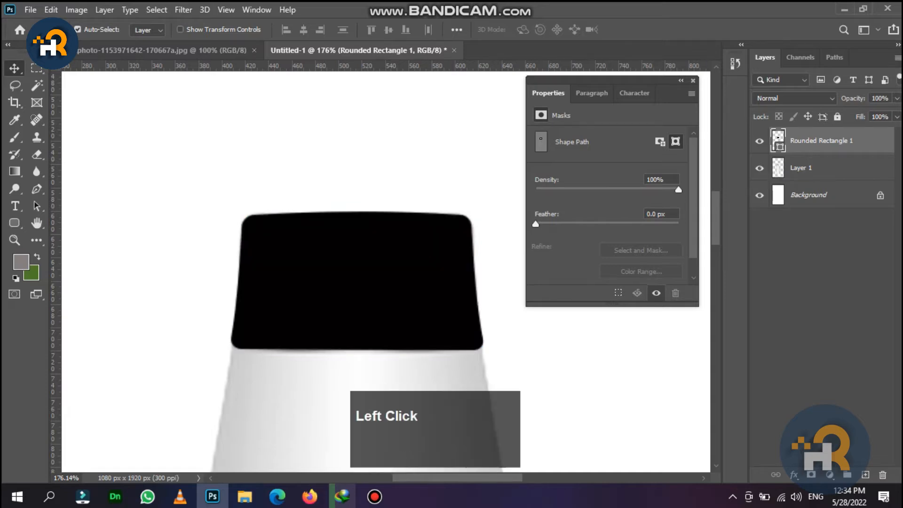
{"action": "double_click", "coordinate": [871, 140]}
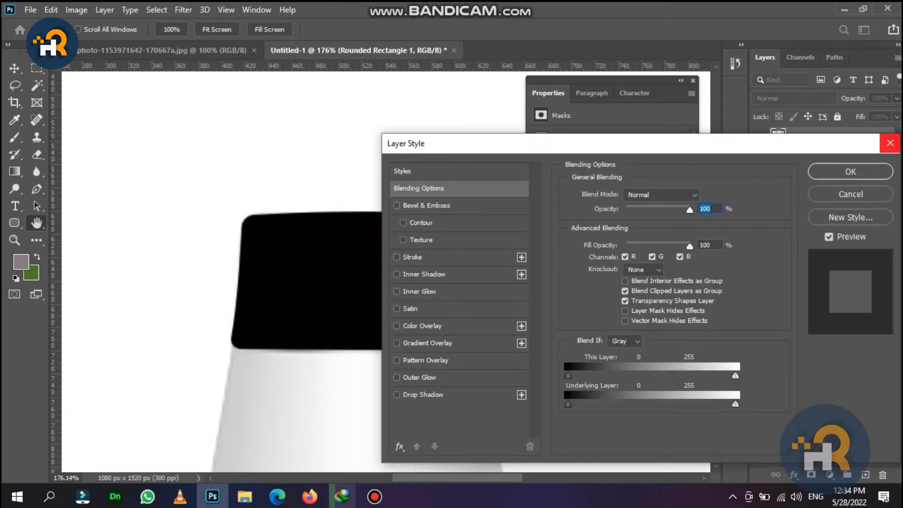
{"action": "left_click", "coordinate": [422, 326]}
{"action": "left_click", "coordinate": [852, 171]}
{"action": "key", "text": "3"}
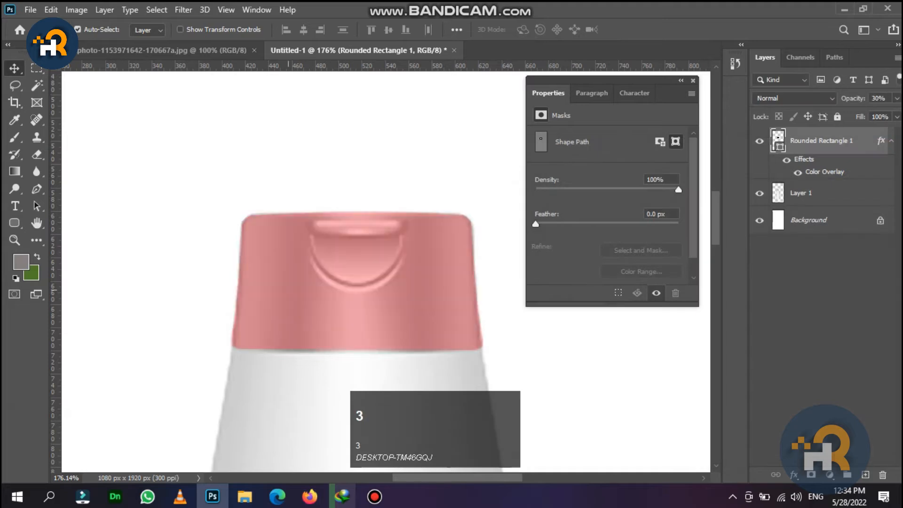
{"action": "scroll", "coordinate": [307, 311], "scroll_direction": "up", "scroll_amount": 5}
{"action": "scroll", "coordinate": [307, 311], "scroll_direction": "down", "scroll_amount": 5}
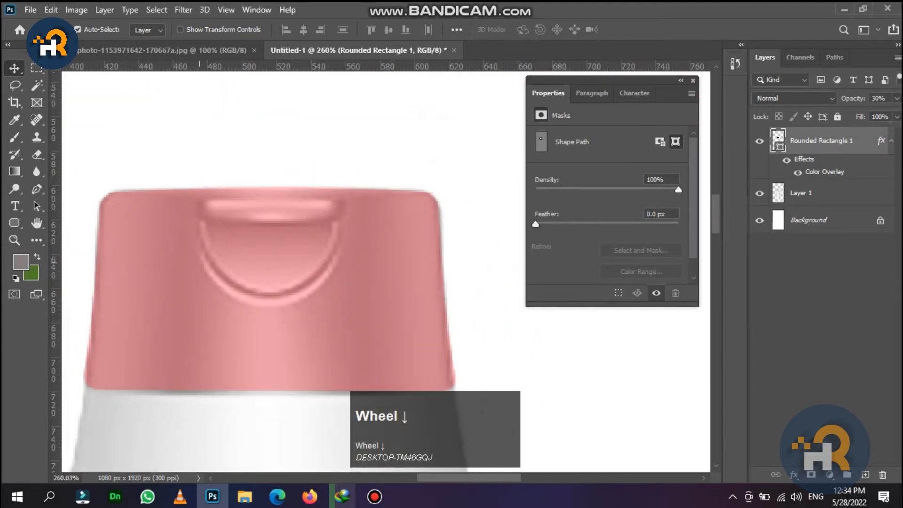
{"action": "key", "text": "space"}
{"action": "left_click_drag", "start_coordinate": [14, 223], "coordinate": [66, 248]}
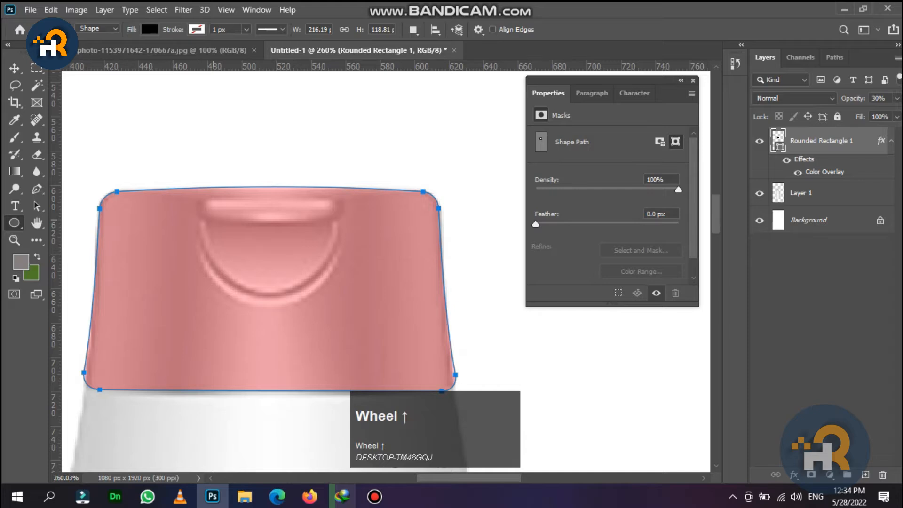
{"action": "scroll", "coordinate": [221, 223], "scroll_direction": "up", "scroll_amount": 2}
{"action": "left_click_drag", "start_coordinate": [197, 181], "coordinate": [373, 215]}
{"action": "key", "text": "ctrl+z"}
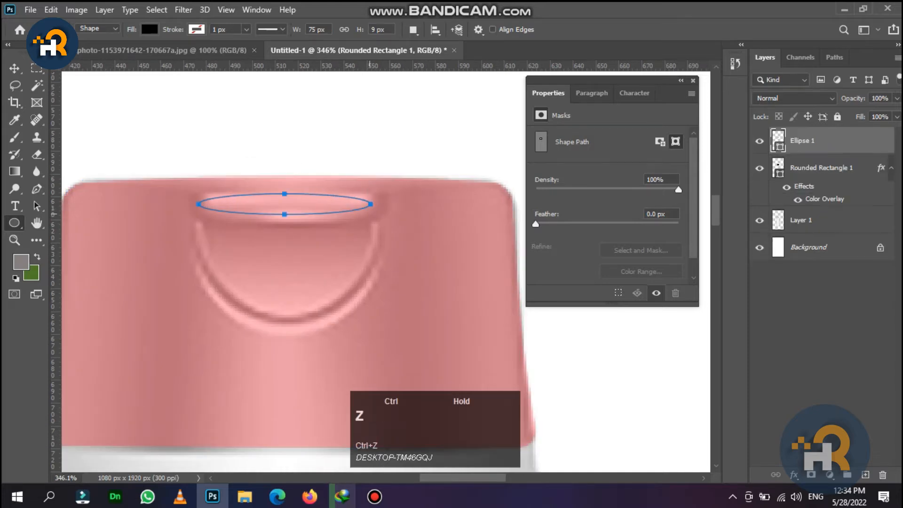
Step: Draw a rounded rectangle about 80 by 13 px over the cap's upper slot on a new layer at 20% opacity
{"action": "left_click", "coordinate": [865, 475]}
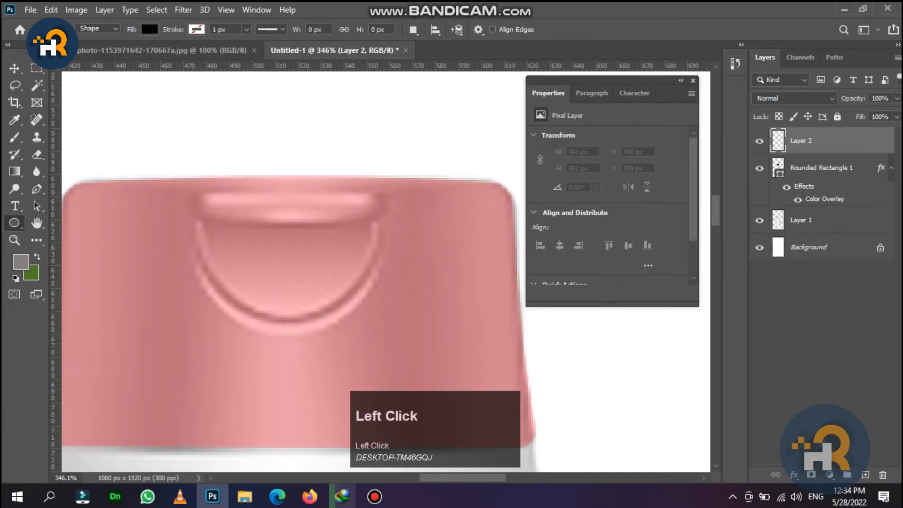
{"action": "left_click_drag", "start_coordinate": [197, 193], "coordinate": [379, 221]}
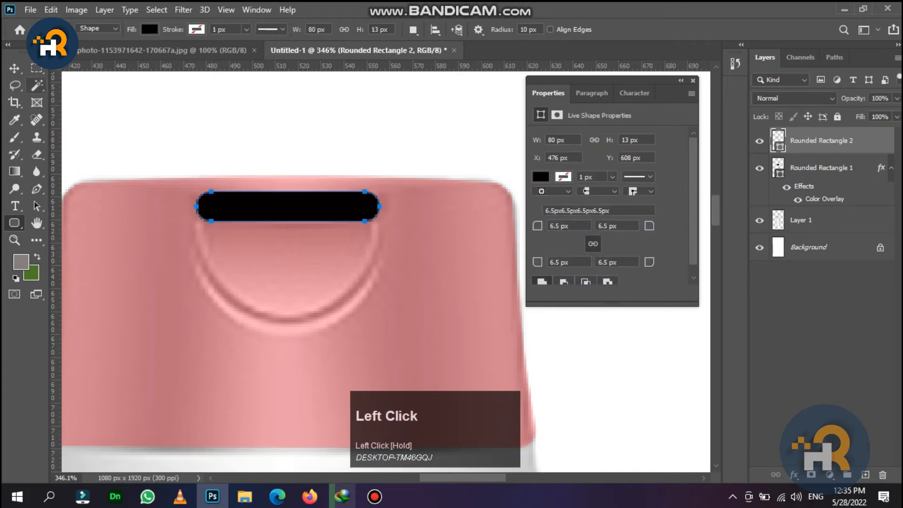
{"action": "left_click", "coordinate": [15, 68]}
{"action": "key", "text": "2"}
Step: Draw a circle about 70 px in diameter on a new layer and place it over the cap's semicircular recess
{"action": "left_click", "coordinate": [865, 475]}
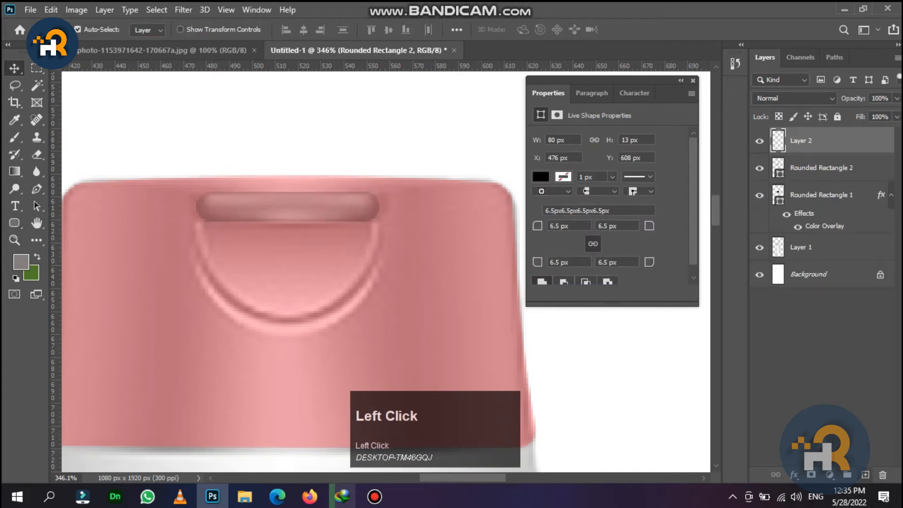
{"action": "left_click", "coordinate": [14, 222]}
{"action": "left_click_drag", "start_coordinate": [15, 223], "coordinate": [59, 235]}
{"action": "left_click_drag", "start_coordinate": [201, 214], "coordinate": [362, 375]}
{"action": "key", "text": "v"}
{"action": "left_click_drag", "start_coordinate": [303, 254], "coordinate": [313, 192]}
{"action": "scroll", "coordinate": [313, 192], "scroll_direction": "up", "scroll_amount": 1}
{"action": "scroll", "coordinate": [312, 192], "scroll_direction": "down", "scroll_amount": 3}
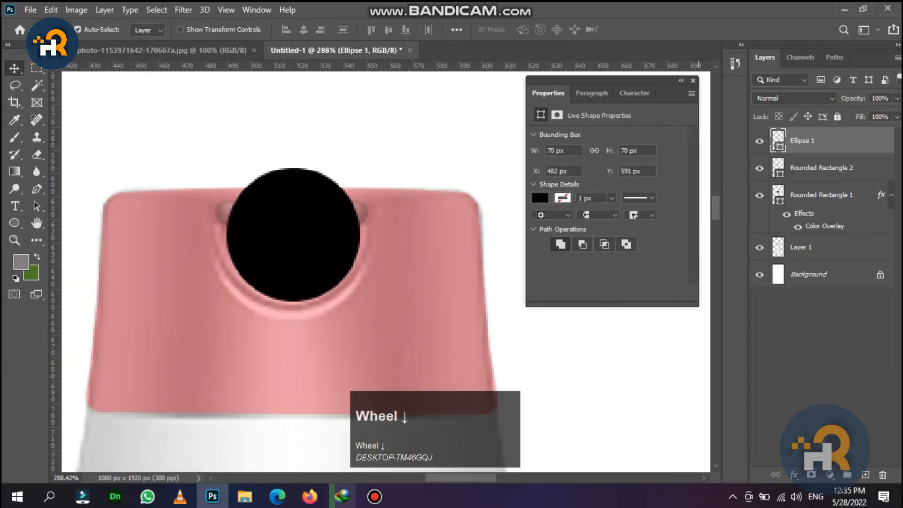
Step: Enlarge the circle to about 82 px in diameter and nudge it up about 4 px to fit the recess
{"action": "key", "text": "ctrl+t"}
{"action": "left_click_drag", "start_coordinate": [222, 303], "coordinate": [214, 313]}
{"action": "left_click_drag", "start_coordinate": [360, 314], "coordinate": [370, 324]}
{"action": "key", "text": "Return"}
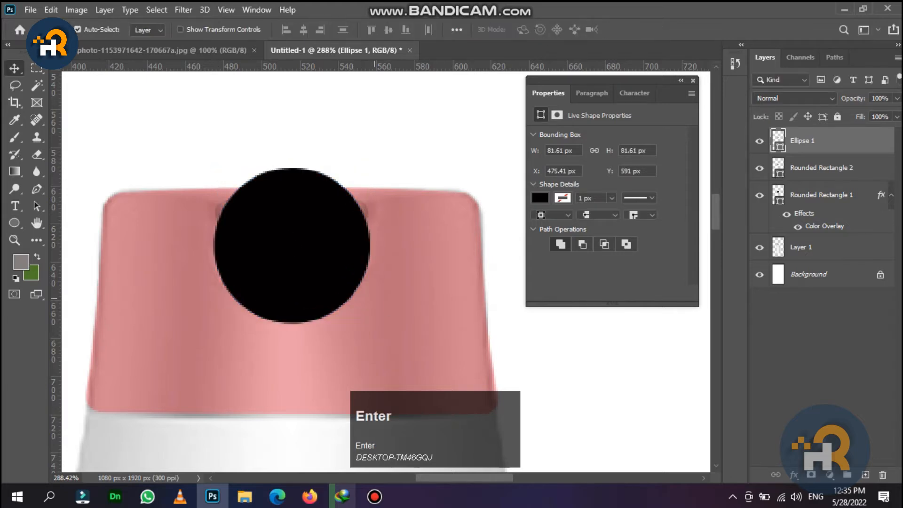
{"action": "key", "text": "Up"}
{"action": "key", "text": "Up"}
{"action": "key", "text": "Up"}
{"action": "key", "text": "Up"}
{"action": "key", "text": "Up"}
Step: Fill the circle with magenta and set its layer opacity to 40%
{"action": "left_click", "coordinate": [541, 197]}
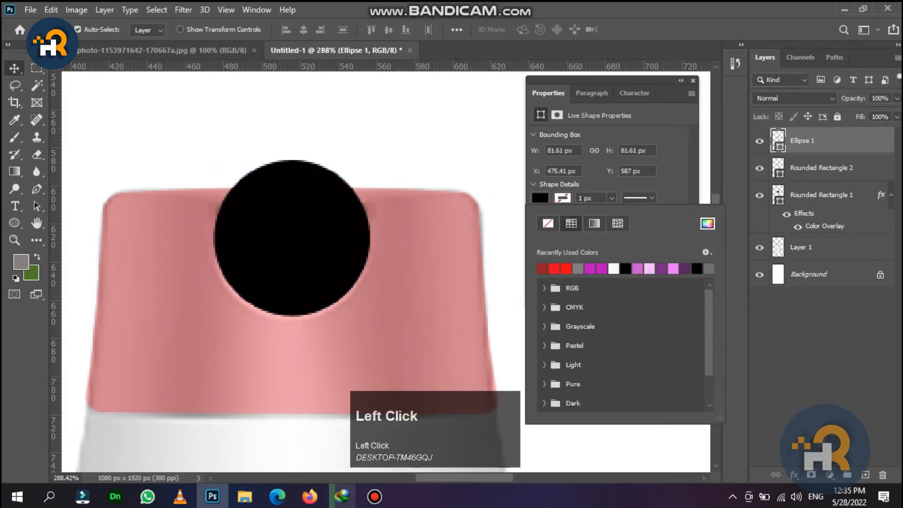
{"action": "left_click", "coordinate": [585, 268]}
{"action": "key", "text": "Return"}
{"action": "key", "text": "4"}
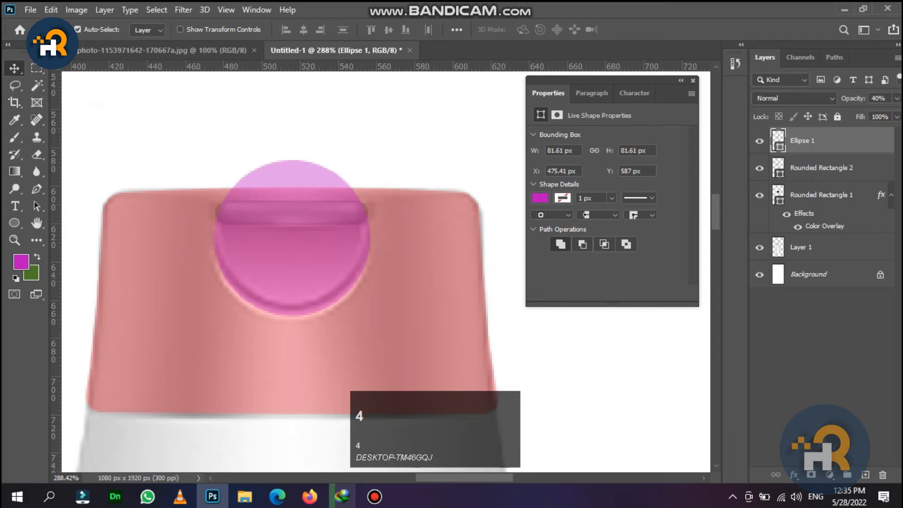
Step: Rasterize the circle layer and delete the part of it above the lower edge of the slot
{"action": "right_click", "coordinate": [847, 141]}
{"action": "left_click", "coordinate": [707, 203]}
{"action": "scroll", "coordinate": [292, 235], "scroll_direction": "up", "scroll_amount": 2}
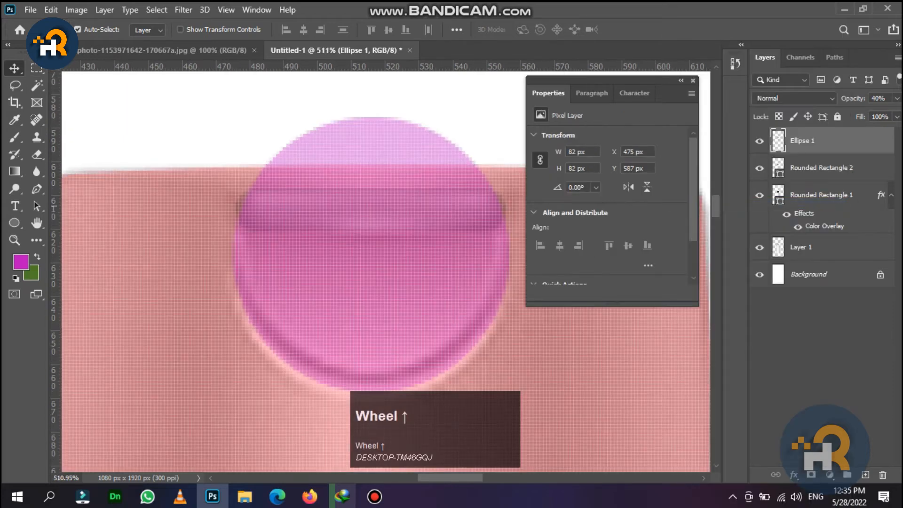
{"action": "scroll", "coordinate": [292, 235], "scroll_direction": "down", "scroll_amount": 2}
{"action": "left_click", "coordinate": [37, 68]}
{"action": "left_click_drag", "start_coordinate": [143, 121], "coordinate": [349, 198]}
{"action": "key", "text": "Delete"}
{"action": "key", "text": "ctrl+d"}
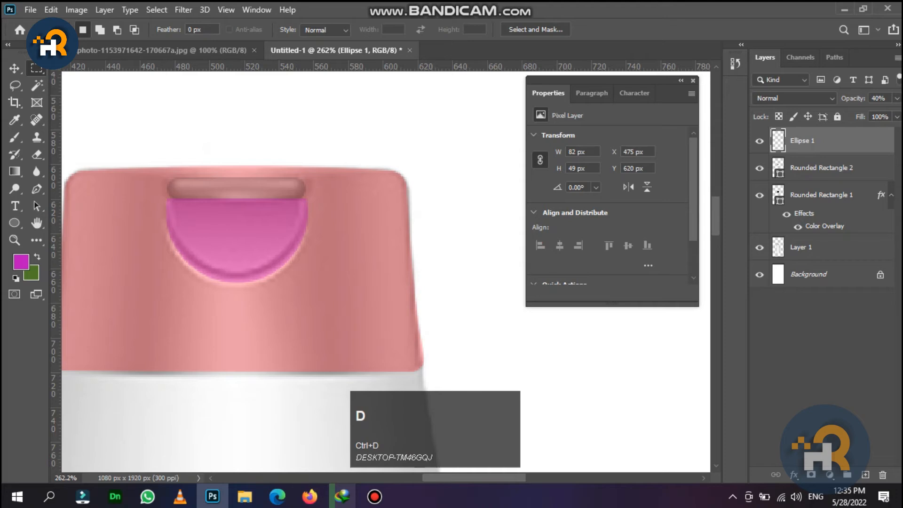
Step: Trim another strip about 2 px high from the flat upper edge of the magenta half circle
{"action": "left_click", "coordinate": [14, 68]}
{"action": "scroll", "coordinate": [185, 224], "scroll_direction": "up", "scroll_amount": 3}
{"action": "scroll", "coordinate": [185, 224], "scroll_direction": "down", "scroll_amount": 2}
{"action": "left_click", "coordinate": [37, 68]}
{"action": "left_click_drag", "start_coordinate": [141, 156], "coordinate": [365, 198]}
{"action": "key", "text": "Down"}
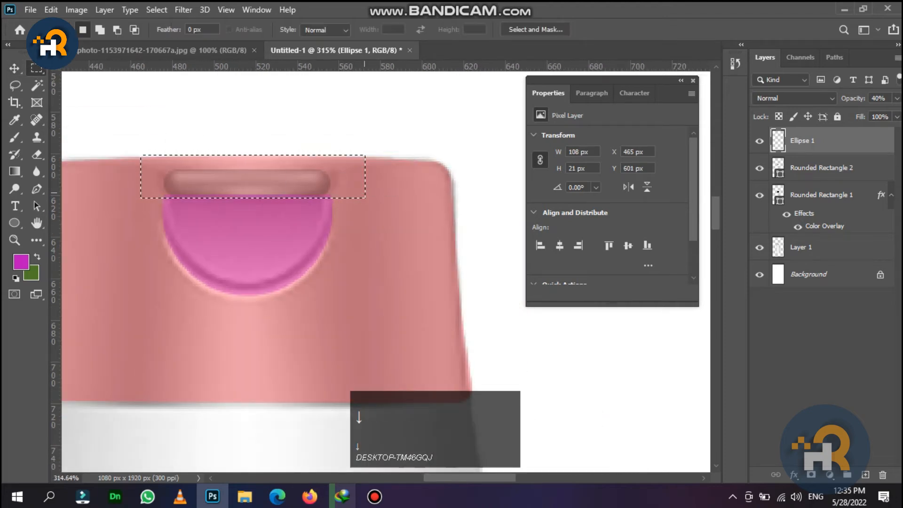
{"action": "key", "text": "ctrl+d"}
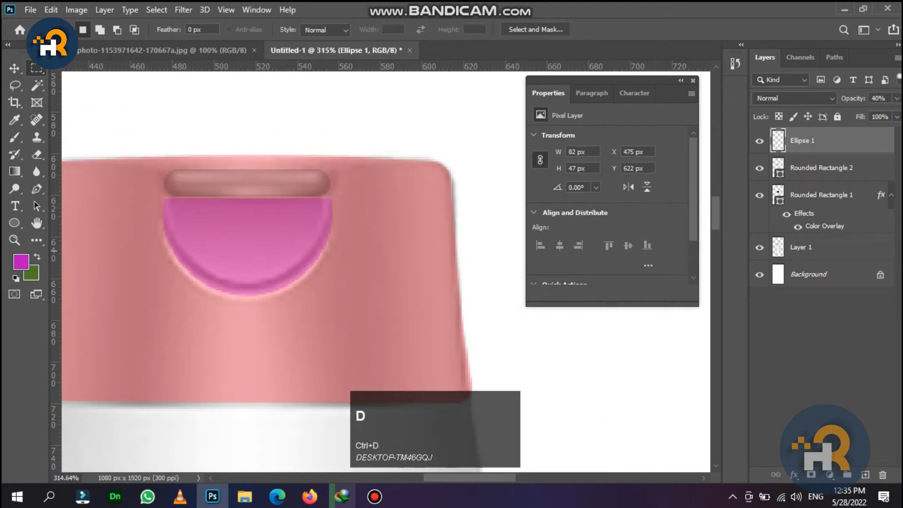
Step: Squash the half circle vertically from its lower edge to about 42 px high
{"action": "left_click", "coordinate": [14, 68]}
{"action": "key", "text": "ctrl+t"}
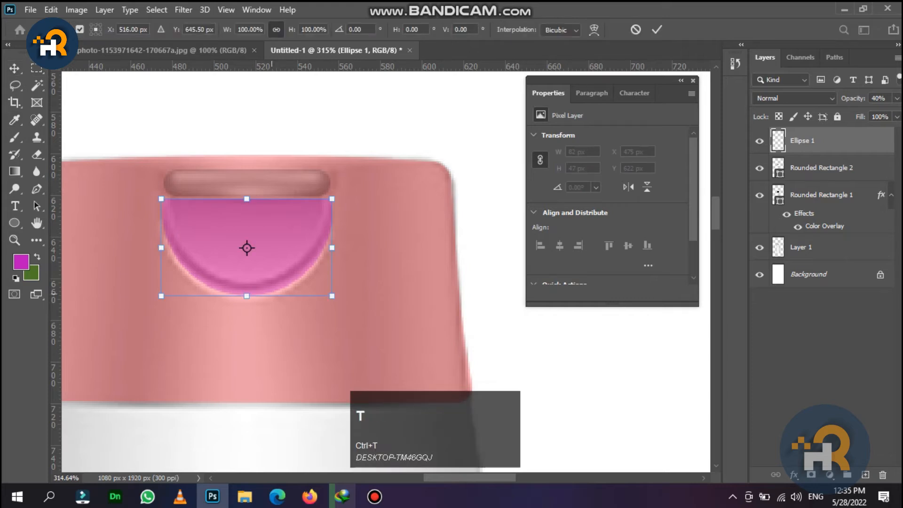
{"action": "left_click_drag", "start_coordinate": [247, 296], "coordinate": [246, 284]}
{"action": "key", "text": "Return"}
{"action": "scroll", "coordinate": [247, 299], "scroll_direction": "down", "scroll_amount": 2}
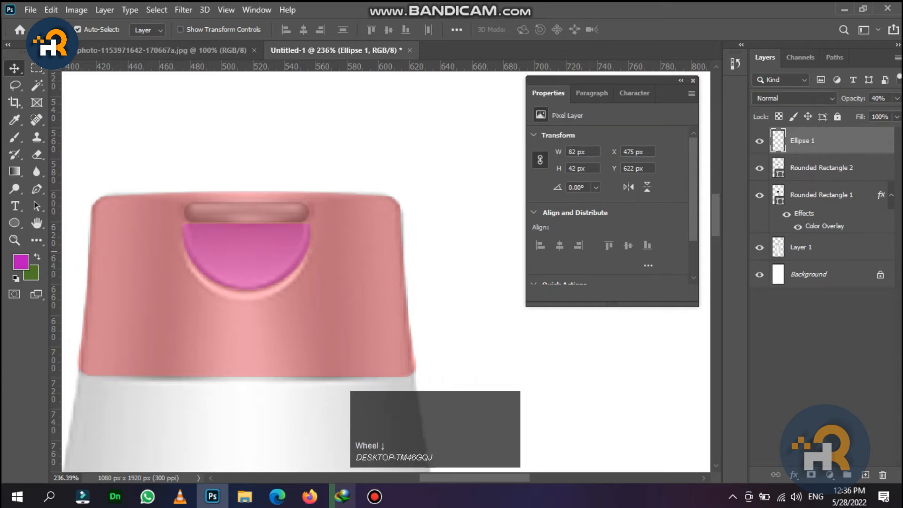
Step: Duplicate the half circle about 15 px lower and enable a Color Overlay on the copy, leaving Gradient Overlay off
{"action": "left_click_drag", "start_coordinate": [245, 256], "coordinate": [243, 276]}
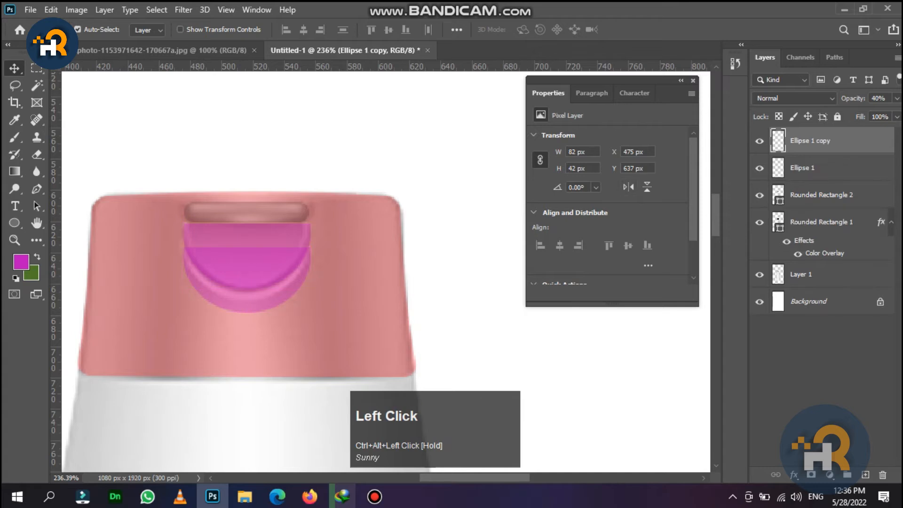
{"action": "double_click", "coordinate": [837, 141]}
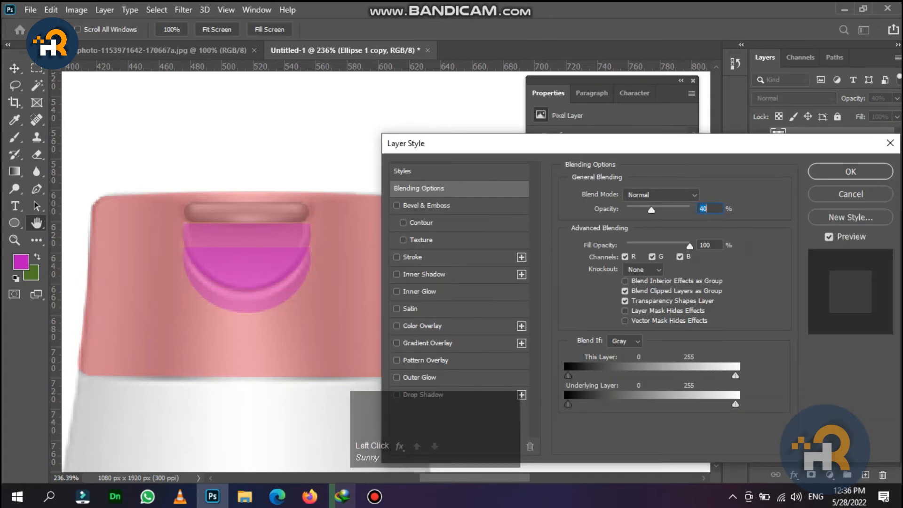
{"action": "left_click", "coordinate": [424, 343]}
{"action": "left_click", "coordinate": [422, 327]}
{"action": "left_click", "coordinate": [427, 343]}
{"action": "left_click", "coordinate": [397, 343]}
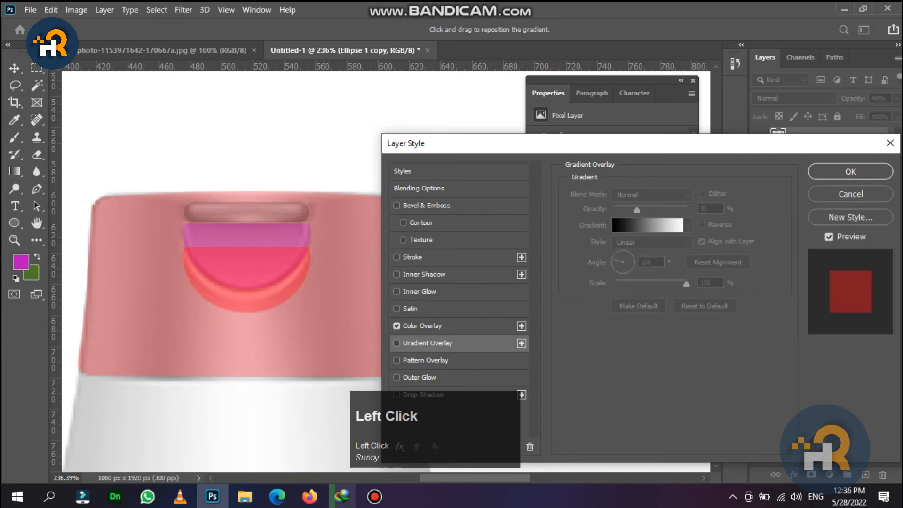
Step: Set the copy's Color Overlay to dark red 4b1319 and its layer opacity to 30%
{"action": "left_click", "coordinate": [422, 325]}
{"action": "left_click", "coordinate": [700, 196]}
{"action": "left_click", "coordinate": [666, 300]}
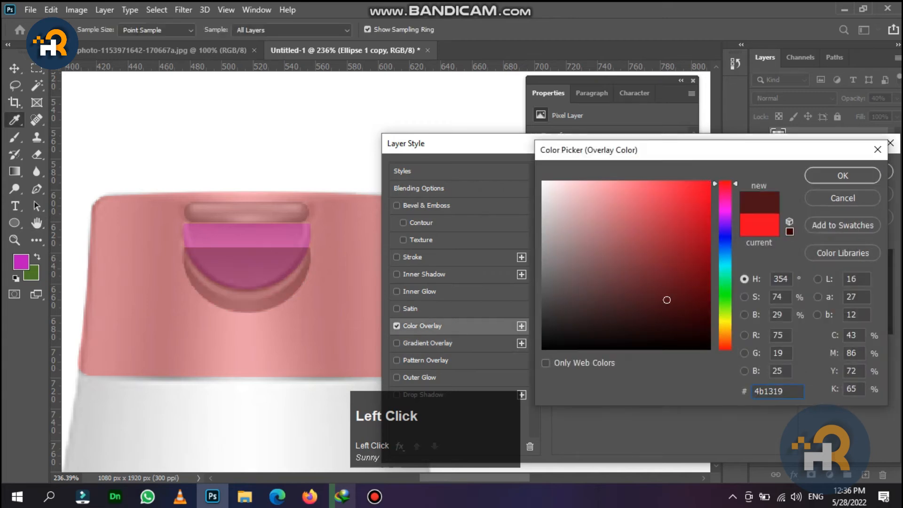
{"action": "left_click", "coordinate": [842, 174]}
{"action": "left_click", "coordinate": [843, 173]}
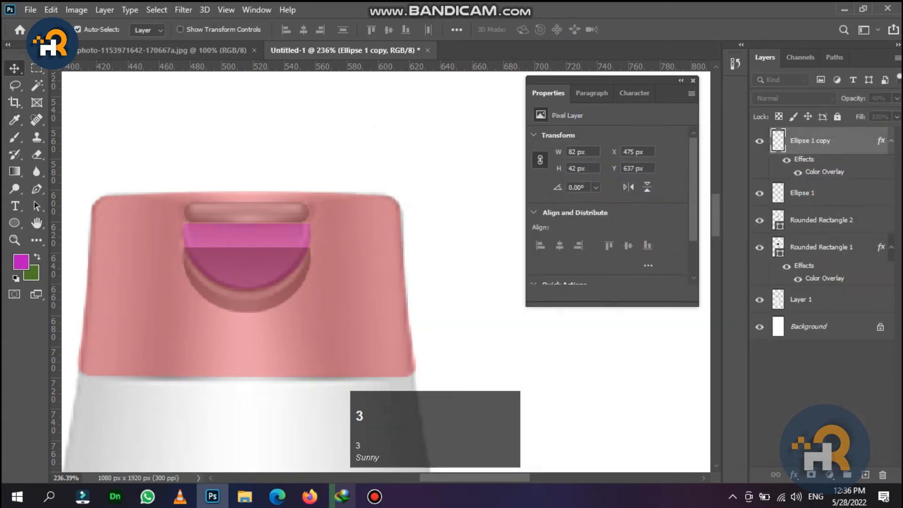
{"action": "scroll", "coordinate": [329, 270], "scroll_direction": "up", "scroll_amount": 2, "text": "ctrl"}
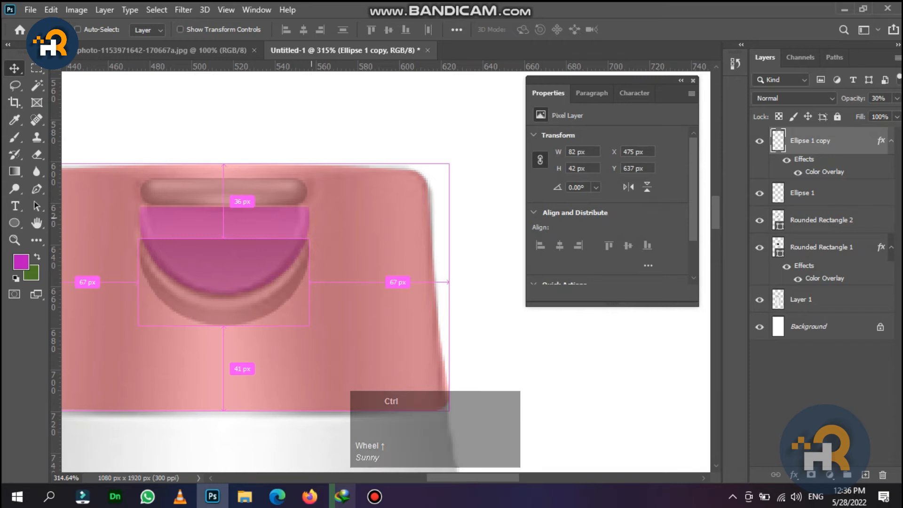
Step: Warp the dark red half-circle copy, bending its upper edge down along the magenta half circle's curve to form a crescent
{"action": "key", "text": "ctrl+t"}
{"action": "left_click", "coordinate": [594, 29]}
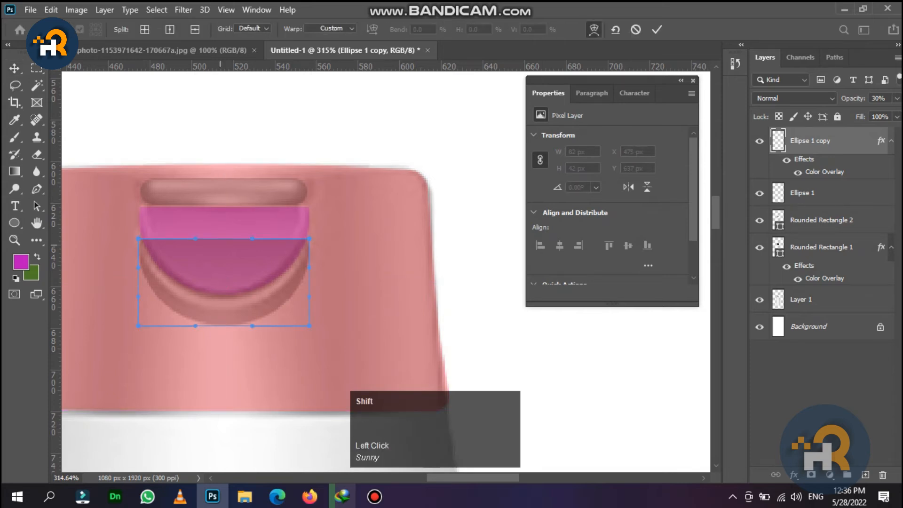
{"action": "left_click_drag", "start_coordinate": [195, 238], "coordinate": [207, 343], "text": "shift"}
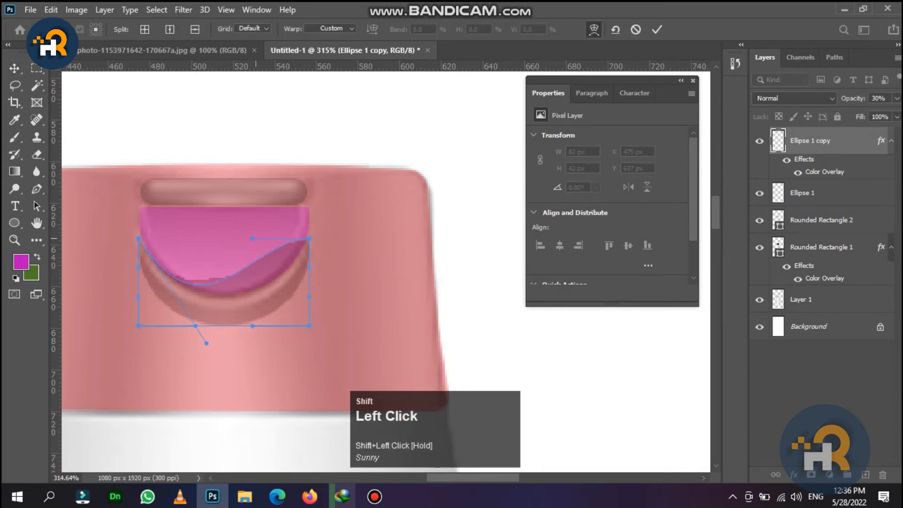
{"action": "left_click_drag", "start_coordinate": [252, 239], "coordinate": [267, 270], "text": "shift"}
{"action": "left_click_drag", "start_coordinate": [139, 238], "coordinate": [141, 244], "text": "shift"}
{"action": "key", "text": "Return"}
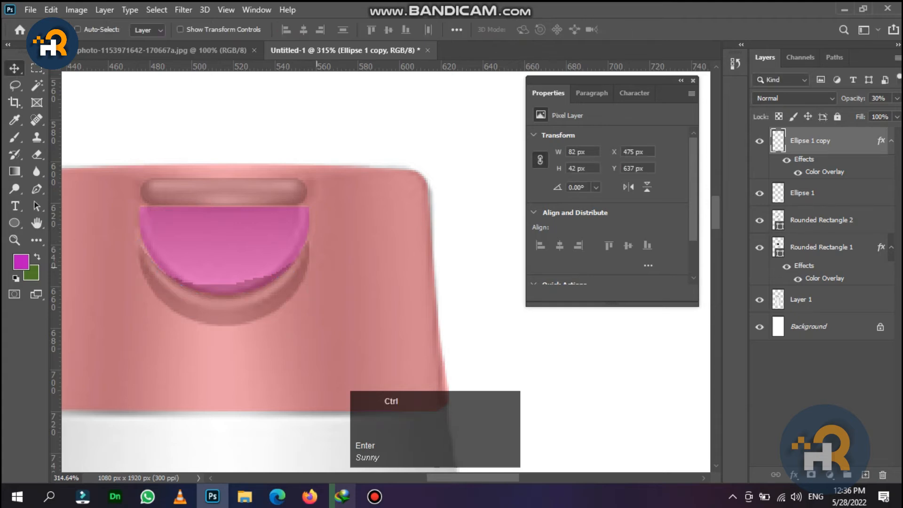
Step: Squash the dark crescent vertically to about 38 px high
{"action": "key", "text": "ctrl+t"}
{"action": "left_click_drag", "start_coordinate": [224, 326], "coordinate": [223, 270], "text": "shift"}
{"action": "key", "text": "Return"}
Step: Warp the crescent's upper edge further down so it follows the lower curve of the magenta half circle
{"action": "key", "text": "ctrl+t"}
{"action": "left_click", "coordinate": [594, 29]}
{"action": "left_click_drag", "start_coordinate": [253, 230], "coordinate": [255, 281], "text": "shift"}
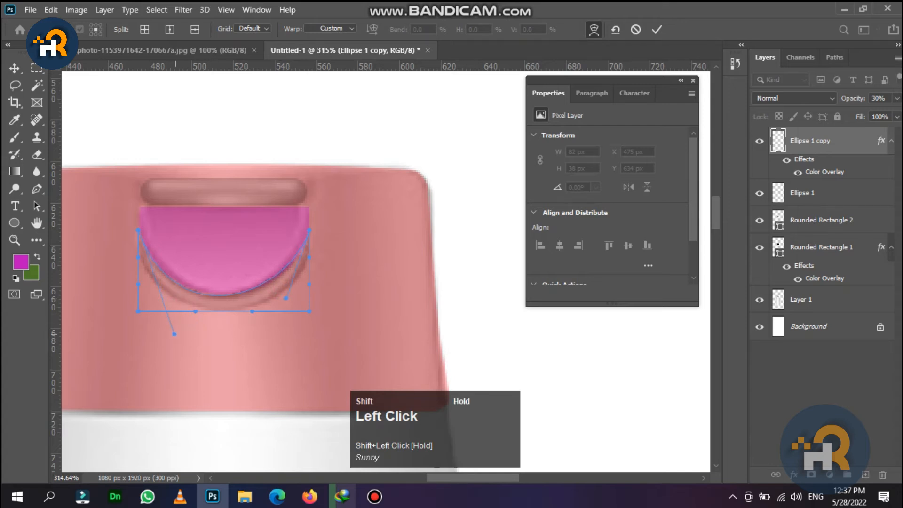
{"action": "key", "text": "Return"}
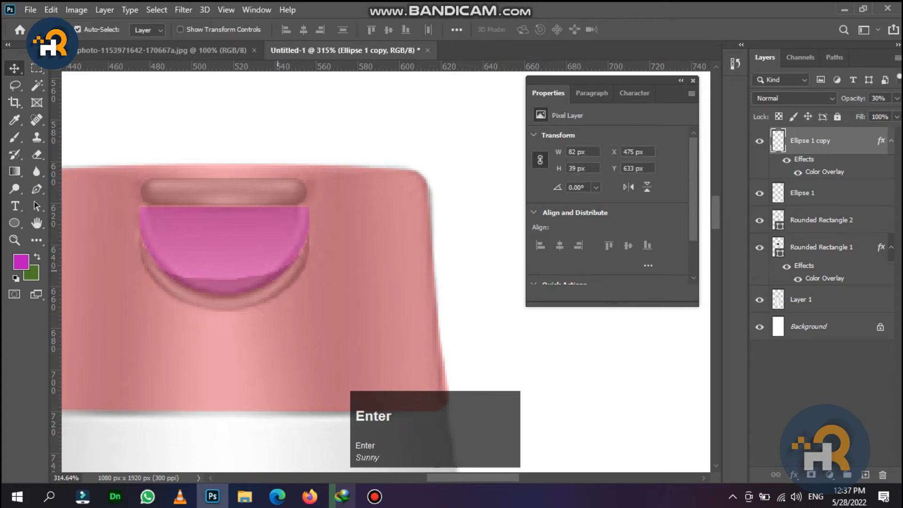
Step: Set the dark crescent's layer opacity to 40%
{"action": "scroll", "coordinate": [262, 262], "scroll_direction": "down", "scroll_amount": 2}
{"action": "key", "text": "0"}
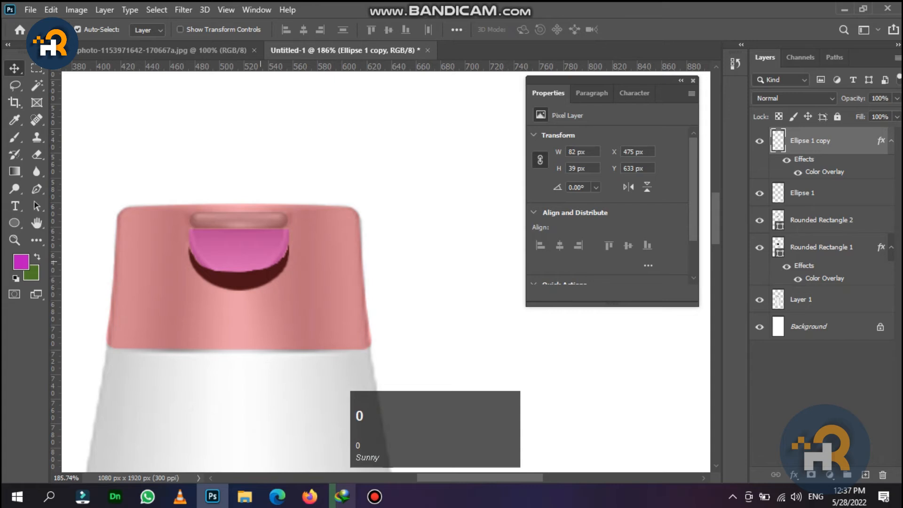
{"action": "key", "text": "4"}
{"action": "scroll", "coordinate": [262, 262], "scroll_direction": "down", "scroll_amount": 2}
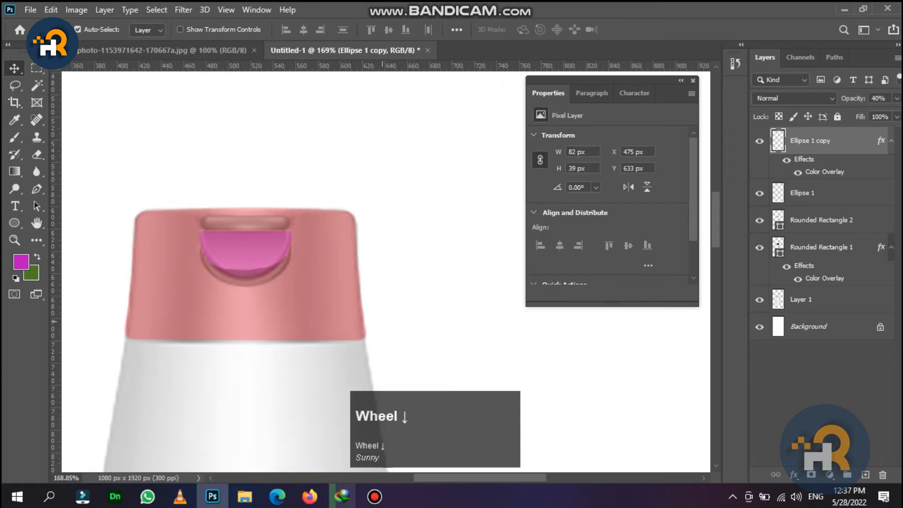
{"action": "scroll", "coordinate": [262, 262], "scroll_direction": "down", "scroll_amount": 2}
{"action": "scroll", "coordinate": [262, 262], "scroll_direction": "down", "scroll_amount": 3}
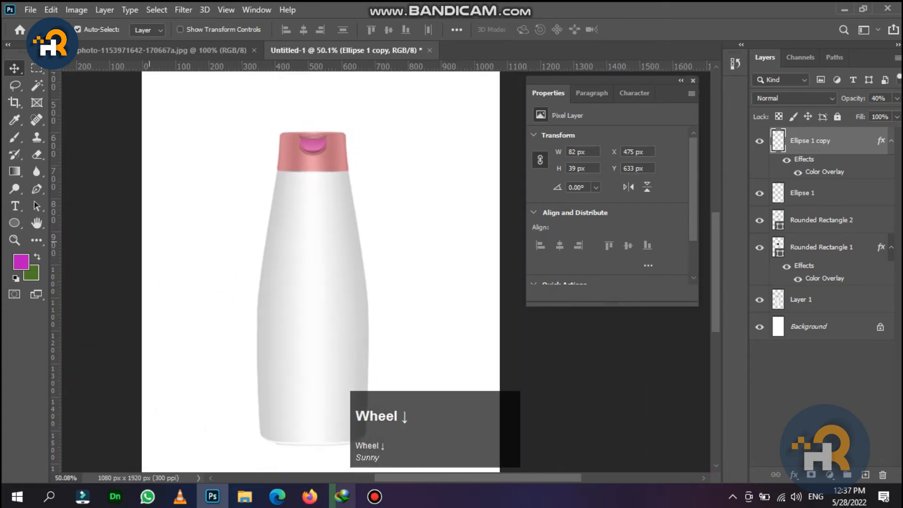
Step: Add a new layer and draw a black rounded rectangle about 330 by 824 px with 10 px corners over the bottle body
{"action": "left_click", "coordinate": [866, 475]}
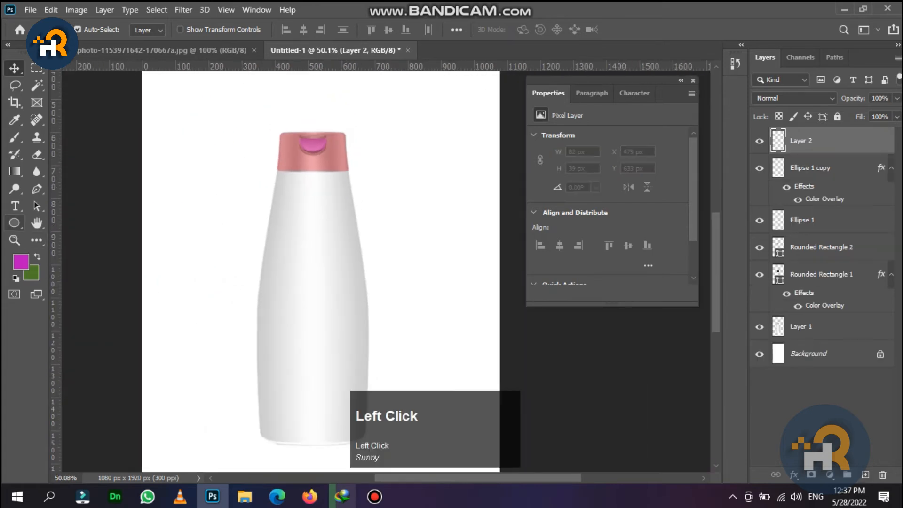
{"action": "left_click", "coordinate": [15, 223]}
{"action": "left_click", "coordinate": [57, 224]}
{"action": "scroll", "coordinate": [56, 224], "scroll_direction": "down", "scroll_amount": 1}
{"action": "left_click", "coordinate": [14, 223]}
{"action": "left_click", "coordinate": [80, 235]}
{"action": "scroll", "coordinate": [351, 208], "scroll_direction": "down", "scroll_amount": 2}
{"action": "left_click_drag", "start_coordinate": [296, 183], "coordinate": [369, 368]}
Step: Nudge the black rounded rectangle left to X 347 px so it lines up with the bottle body
{"action": "key", "text": "Left"}
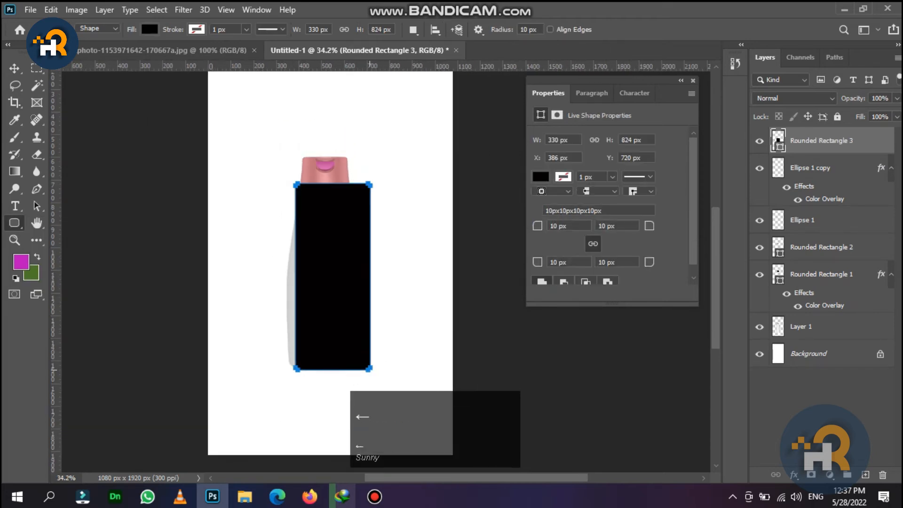
{"action": "left_click", "coordinate": [15, 69]}
{"action": "key", "text": "Left"}
{"action": "key", "text": "Left"}
{"action": "key", "text": "Left"}
{"action": "key", "text": "Left"}
{"action": "key", "text": "Left"}
{"action": "key", "text": "Left"}
{"action": "key", "text": "Left"}
{"action": "key", "text": "Left"}
{"action": "key", "text": "Left"}
{"action": "key", "text": "Left"}
{"action": "key", "text": "Left"}
{"action": "key", "text": "Left"}
{"action": "key", "text": "Left"}
{"action": "key", "text": "Left"}
{"action": "key", "text": "Left"}
{"action": "key", "text": "Left"}
{"action": "key", "text": "Left"}
{"action": "key", "text": "Left"}
{"action": "key", "text": "Left"}
{"action": "key", "text": "Left"}
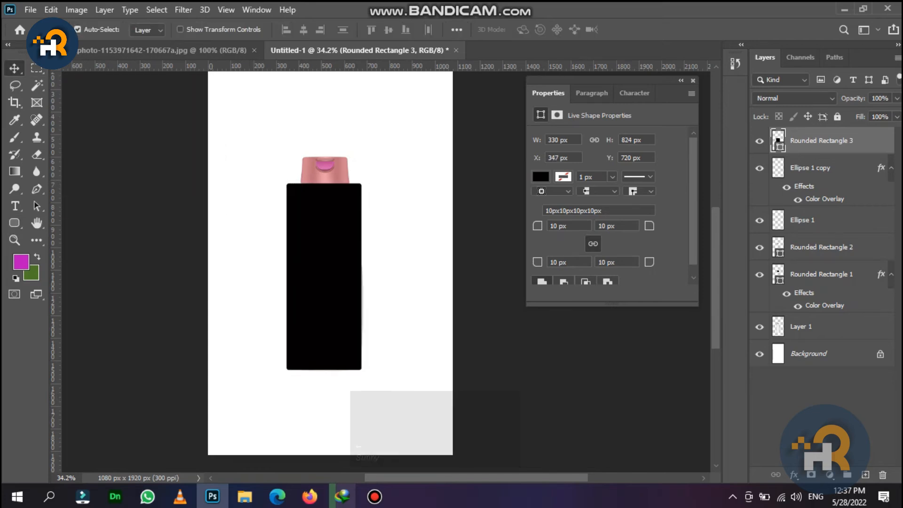
Step: Move the Rounded Rectangle 3 layer directly above Layer 1 and set its opacity to 45%
{"action": "left_click_drag", "start_coordinate": [819, 140], "coordinate": [819, 314]}
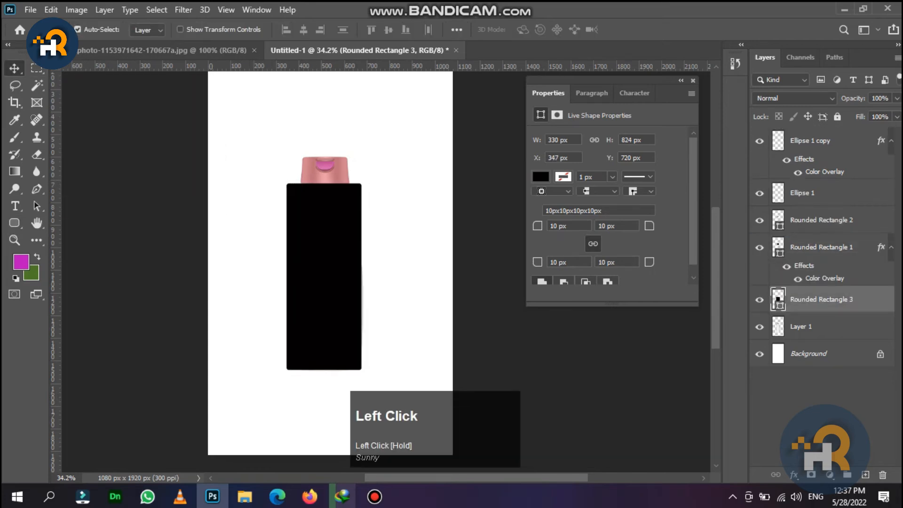
{"action": "scroll", "coordinate": [397, 198], "scroll_direction": "up", "scroll_amount": 2}
{"action": "key", "text": "2"}
{"action": "key", "text": "4"}
{"action": "key", "text": "5"}
Step: Start warping the body rectangle by pulling both upper corners inward to the bottle's shoulders at the cap's lower corners
{"action": "left_click_drag", "start_coordinate": [293, 292], "coordinate": [277, 271]}
{"action": "scroll", "coordinate": [289, 236], "scroll_direction": "up", "scroll_amount": 4}
{"action": "key", "text": "ctrl+t"}
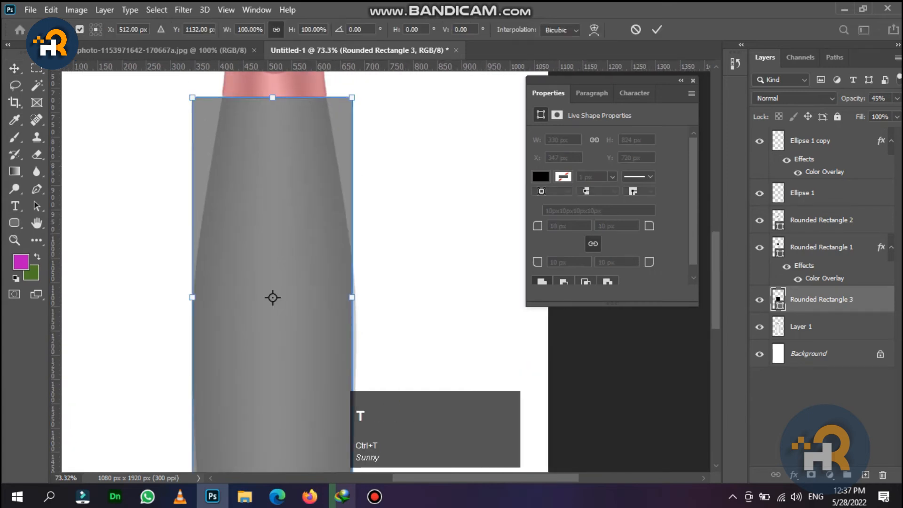
{"action": "left_click", "coordinate": [594, 30]}
{"action": "scroll", "coordinate": [242, 158], "scroll_direction": "up", "scroll_amount": 6}
{"action": "left_click_drag", "start_coordinate": [242, 157], "coordinate": [240, 297]}
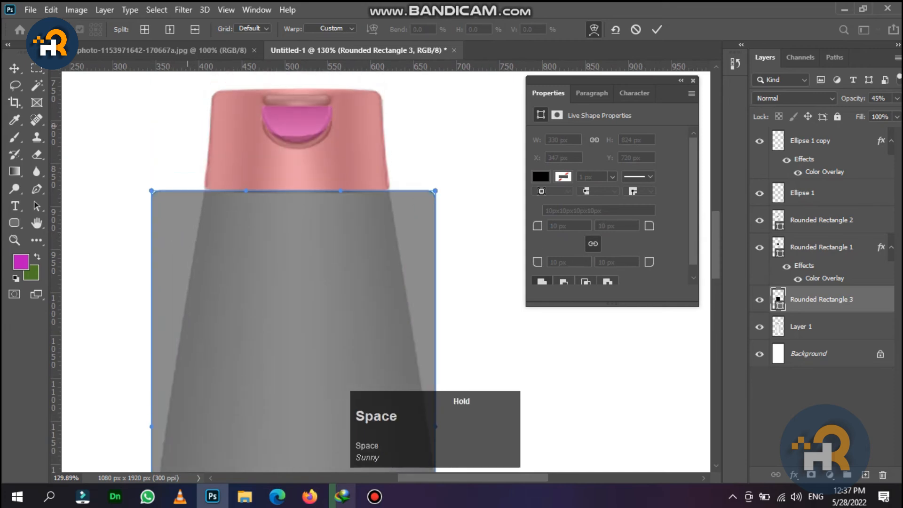
{"action": "left_click_drag", "start_coordinate": [151, 191], "coordinate": [205, 190]}
{"action": "scroll", "coordinate": [204, 189], "scroll_direction": "up", "scroll_amount": 1}
{"action": "scroll", "coordinate": [390, 198], "scroll_direction": "up", "scroll_amount": 5}
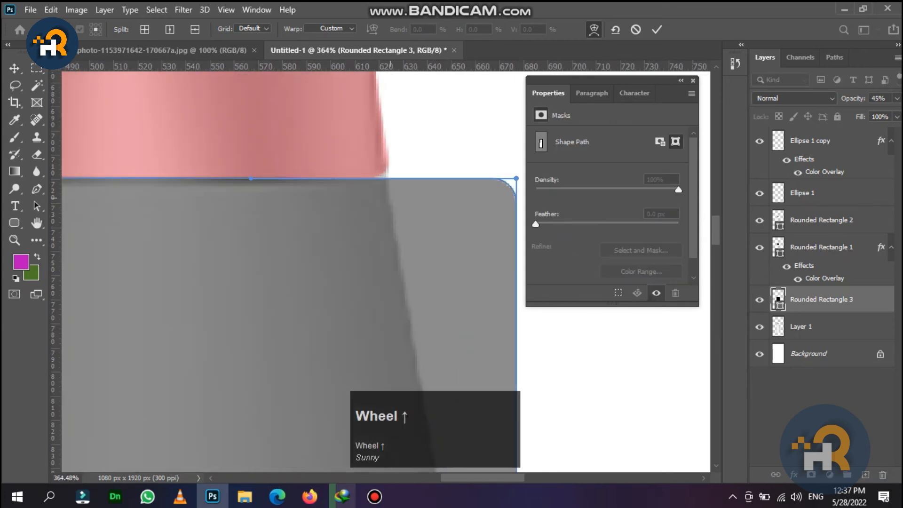
{"action": "left_click_drag", "start_coordinate": [516, 178], "coordinate": [388, 174]}
Step: Warp the body shape's lower right corner to match the corner of the bottle's base
{"action": "left_click_drag", "start_coordinate": [371, 432], "coordinate": [443, 85]}
{"action": "left_click_drag", "start_coordinate": [444, 432], "coordinate": [333, 208]}
{"action": "scroll", "coordinate": [333, 208], "scroll_direction": "down", "scroll_amount": 4}
{"action": "scroll", "coordinate": [352, 418], "scroll_direction": "down", "scroll_amount": 4}
{"action": "left_click_drag", "start_coordinate": [392, 428], "coordinate": [352, 418]}
{"action": "scroll", "coordinate": [352, 418], "scroll_direction": "up", "scroll_amount": 4}
{"action": "key", "text": "space"}
{"action": "left_click_drag", "start_coordinate": [264, 394], "coordinate": [424, 159]}
{"action": "scroll", "coordinate": [344, 288], "scroll_direction": "up", "scroll_amount": 4}
{"action": "key", "text": "space"}
{"action": "left_click_drag", "start_coordinate": [395, 288], "coordinate": [388, 226]}
{"action": "key", "text": "space"}
{"action": "scroll", "coordinate": [336, 338], "scroll_direction": "down", "scroll_amount": 4}
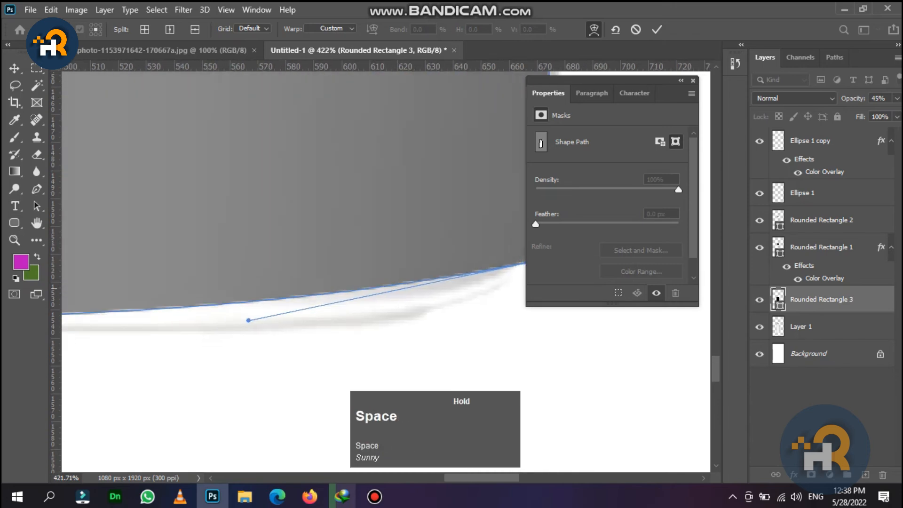
Step: Fit the body shape's lower left corner and curved bottom edge to the bottle's base, and apply the warp
{"action": "left_click_drag", "start_coordinate": [247, 321], "coordinate": [272, 345]}
{"action": "key", "text": "space"}
{"action": "left_click_drag", "start_coordinate": [126, 351], "coordinate": [335, 343]}
{"action": "left_click_drag", "start_coordinate": [236, 312], "coordinate": [247, 285]}
{"action": "left_click_drag", "start_coordinate": [346, 312], "coordinate": [299, 324]}
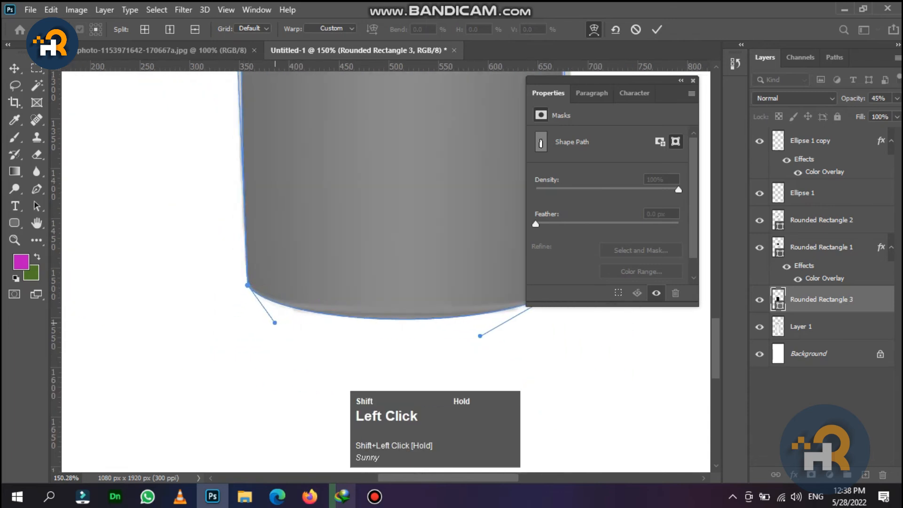
{"action": "key", "text": "space"}
{"action": "left_click_drag", "start_coordinate": [356, 326], "coordinate": [289, 349]}
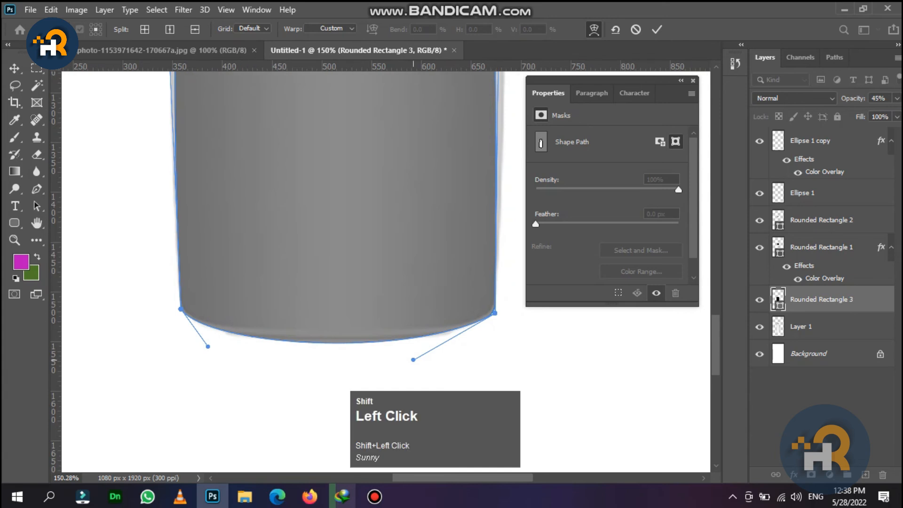
{"action": "left_click_drag", "start_coordinate": [413, 360], "coordinate": [413, 352]}
{"action": "key", "text": "space"}
{"action": "left_click_drag", "start_coordinate": [217, 145], "coordinate": [214, 382]}
{"action": "left_click_drag", "start_coordinate": [207, 145], "coordinate": [207, 281]}
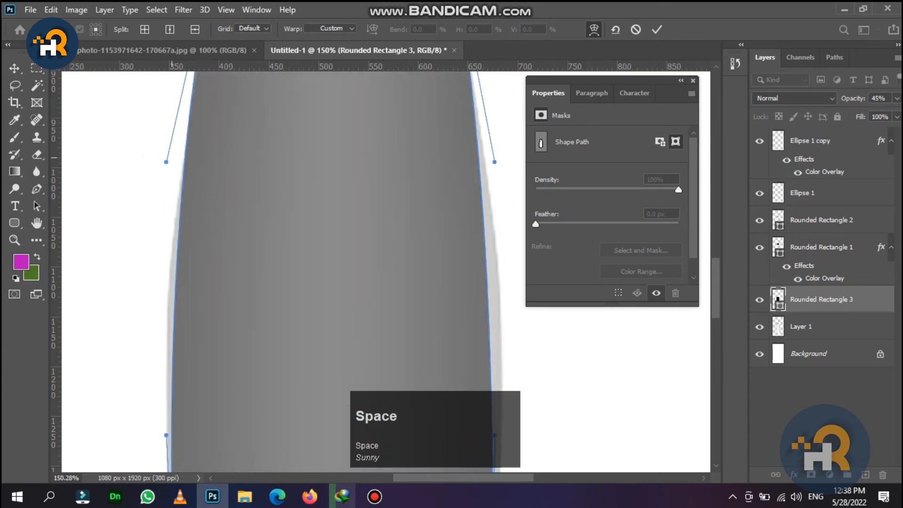
{"action": "scroll", "coordinate": [426, 243], "scroll_direction": "down", "scroll_amount": 5}
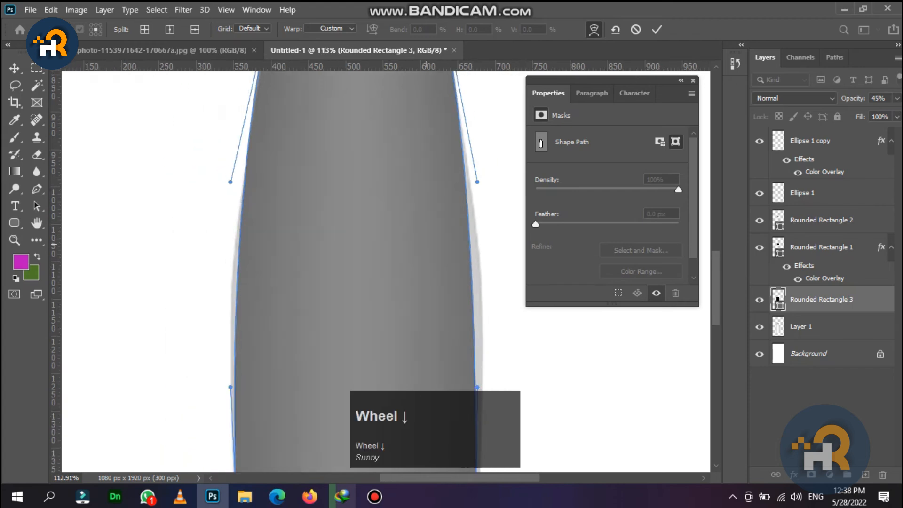
{"action": "key", "text": "Return"}
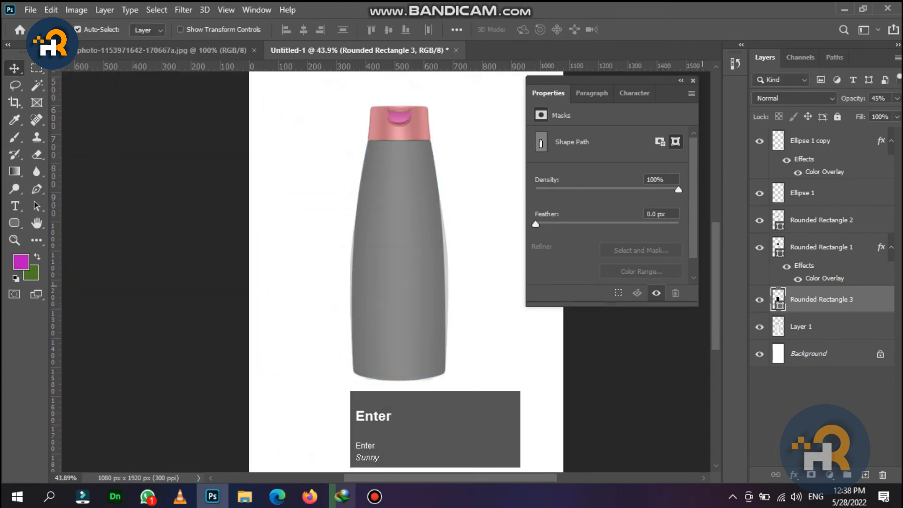
Step: Delete the original bottle image layer, Layer 1
{"action": "left_click", "coordinate": [819, 327]}
{"action": "key", "text": "Delete"}
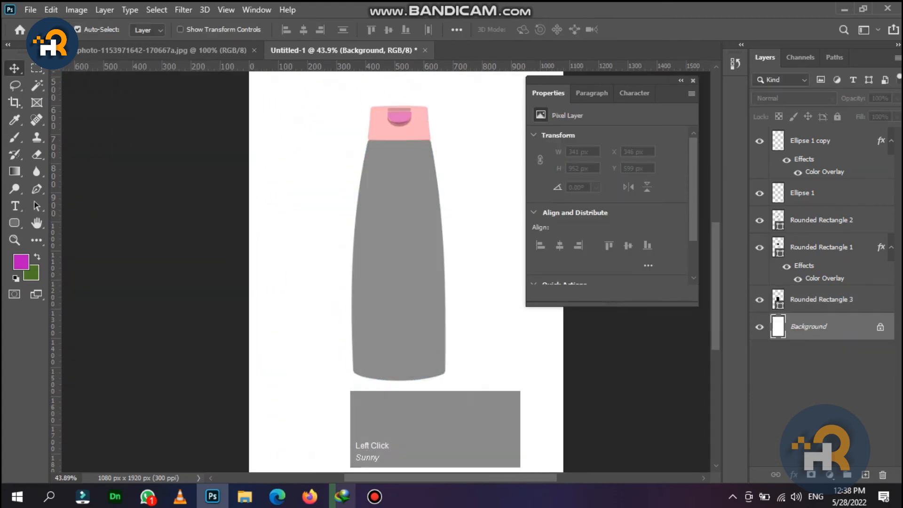
Step: Set the opacity of the cap's rounded rectangles, magenta half circle and dark crescent to 100%
{"action": "scroll", "coordinate": [400, 170], "scroll_direction": "up", "scroll_amount": 10}
{"action": "left_click_drag", "start_coordinate": [368, 174], "coordinate": [301, 361]}
{"action": "left_click", "coordinate": [325, 241]}
{"action": "key", "text": "0"}
{"action": "left_click", "coordinate": [336, 187]}
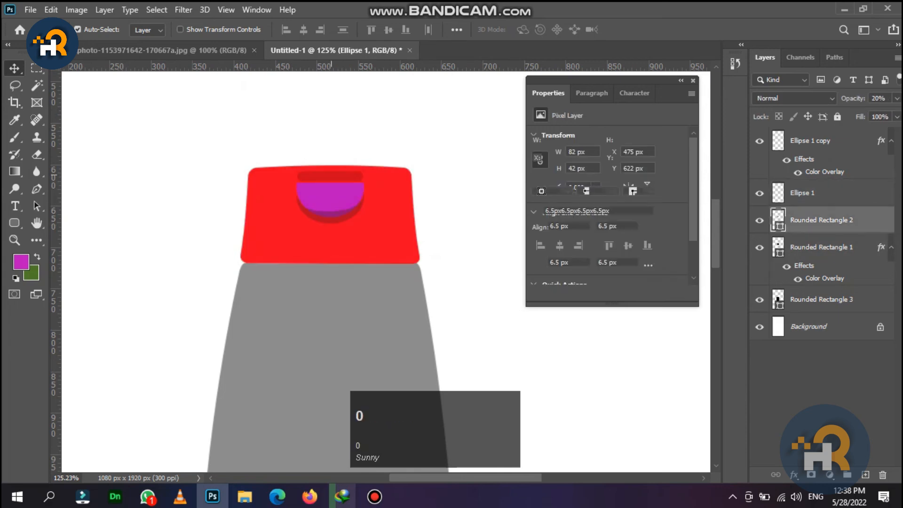
{"action": "left_click", "coordinate": [809, 140]}
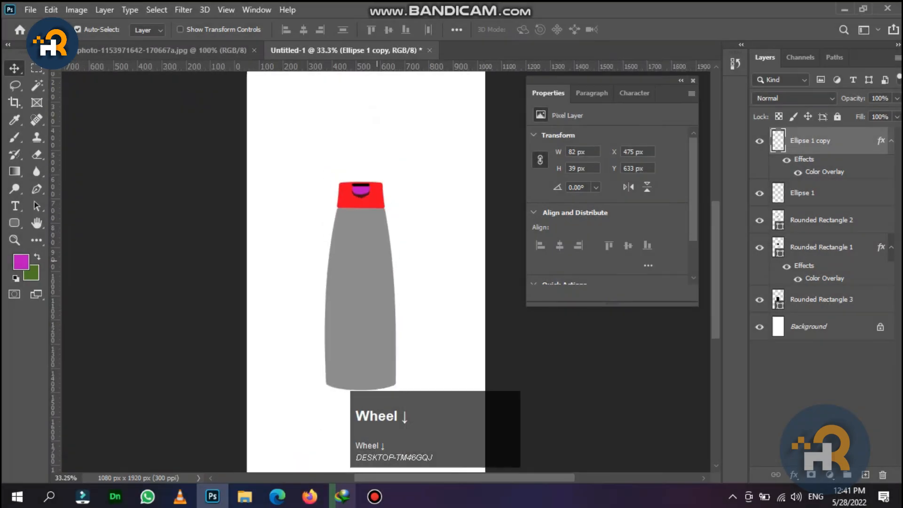
Step: Examine the cap shapes and the whole bottle silhouette close up and at full-page view
{"action": "scroll", "coordinate": [367, 282], "scroll_direction": "down", "scroll_amount": 1}
{"action": "scroll", "coordinate": [367, 273], "scroll_direction": "down", "scroll_amount": 1}
{"action": "scroll", "coordinate": [376, 235], "scroll_direction": "up", "scroll_amount": 5}
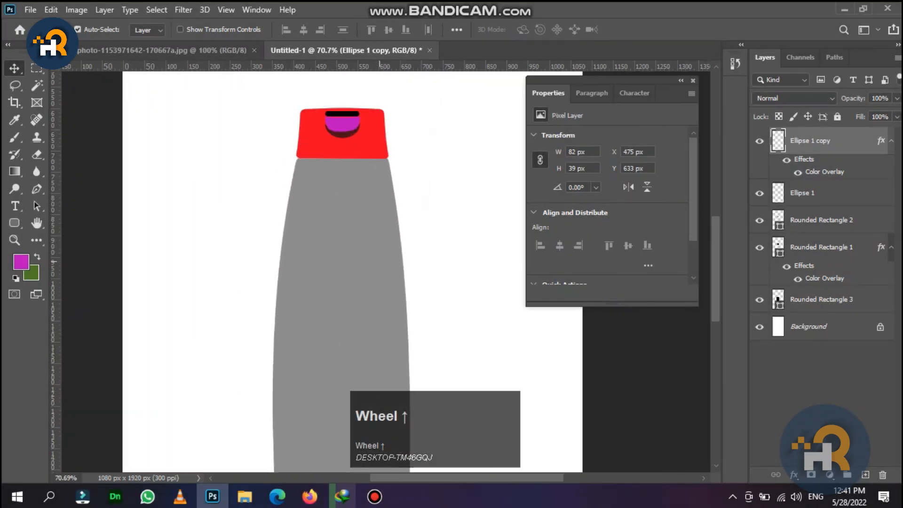
{"action": "key", "text": "space"}
{"action": "left_click_drag", "start_coordinate": [379, 261], "coordinate": [382, 433]}
{"action": "scroll", "coordinate": [304, 221], "scroll_direction": "up", "scroll_amount": 3}
{"action": "scroll", "coordinate": [304, 221], "scroll_direction": "down", "scroll_amount": 5}
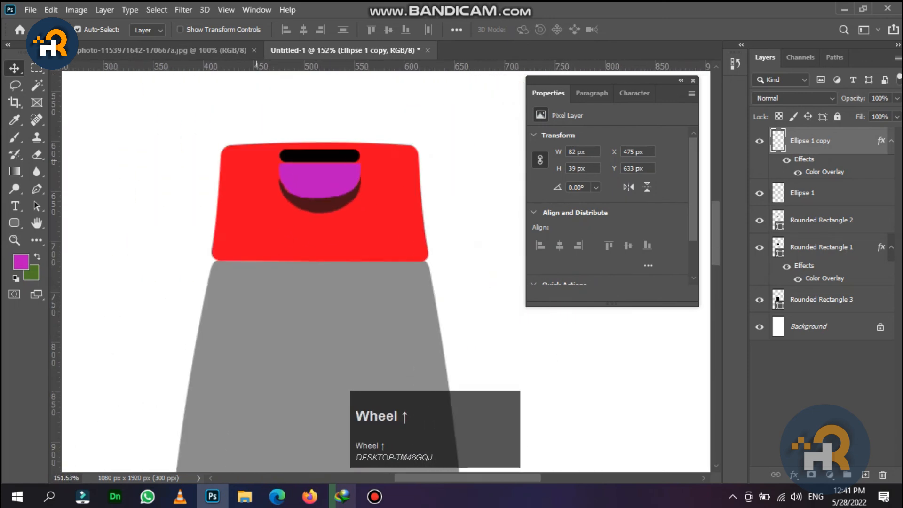
{"action": "scroll", "coordinate": [304, 222], "scroll_direction": "down", "scroll_amount": 4}
{"action": "scroll", "coordinate": [304, 223], "scroll_direction": "up", "scroll_amount": 3}
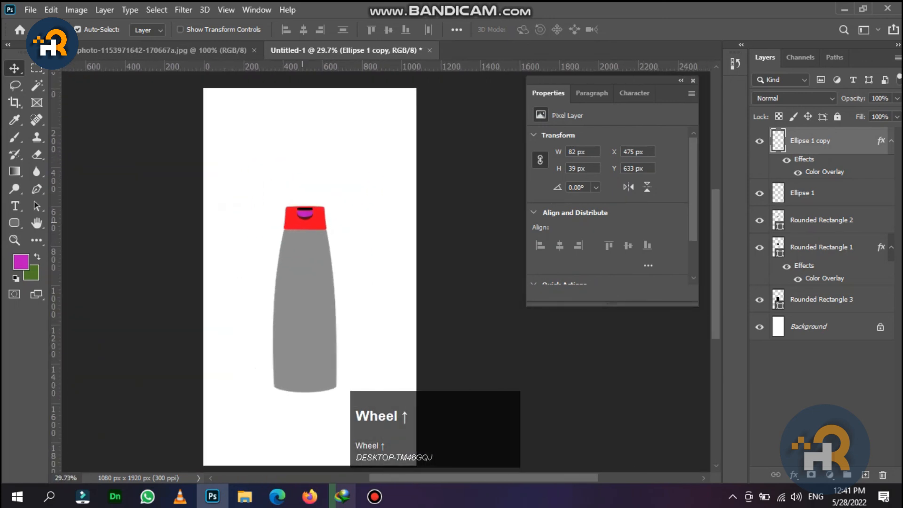
{"action": "scroll", "coordinate": [302, 223], "scroll_direction": "up", "scroll_amount": 1}
{"action": "scroll", "coordinate": [303, 223], "scroll_direction": "down", "scroll_amount": 2}
Step: Hide the Background layer and set the body shape on Rounded Rectangle 3 to 100% opacity
{"action": "key", "text": "space"}
{"action": "left_click_drag", "start_coordinate": [328, 245], "coordinate": [349, 164]}
{"action": "scroll", "coordinate": [349, 165], "scroll_direction": "down", "scroll_amount": 2}
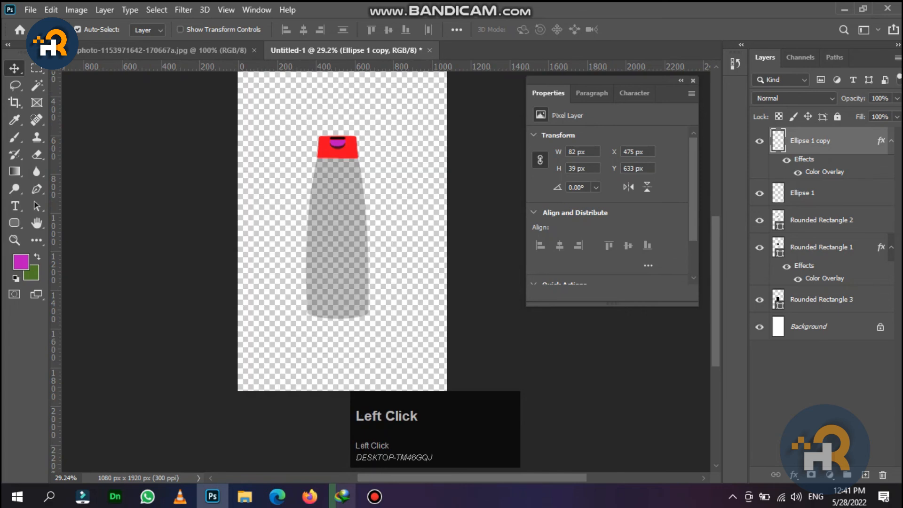
{"action": "left_click", "coordinate": [778, 301]}
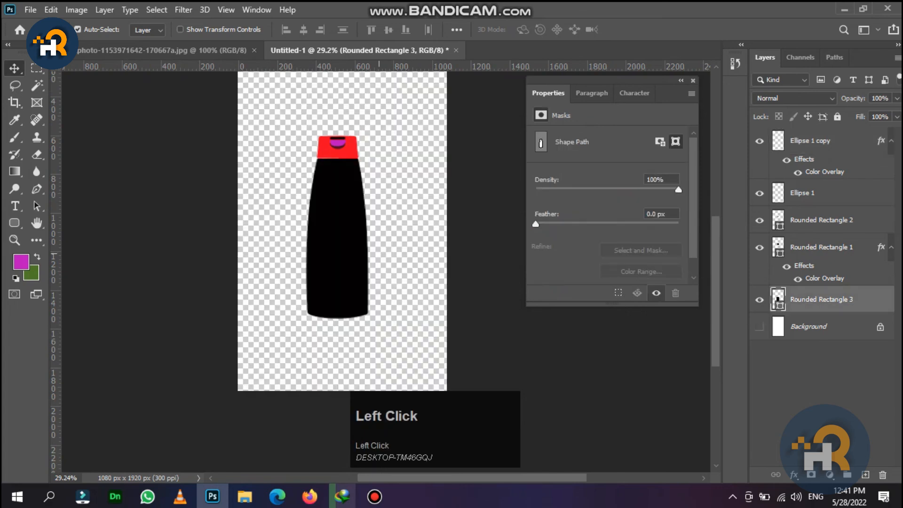
{"action": "scroll", "coordinate": [375, 142], "scroll_direction": "up", "scroll_amount": 1}
{"action": "scroll", "coordinate": [375, 141], "scroll_direction": "down", "scroll_amount": 2}
{"action": "scroll", "coordinate": [375, 207], "scroll_direction": "up", "scroll_amount": 1}
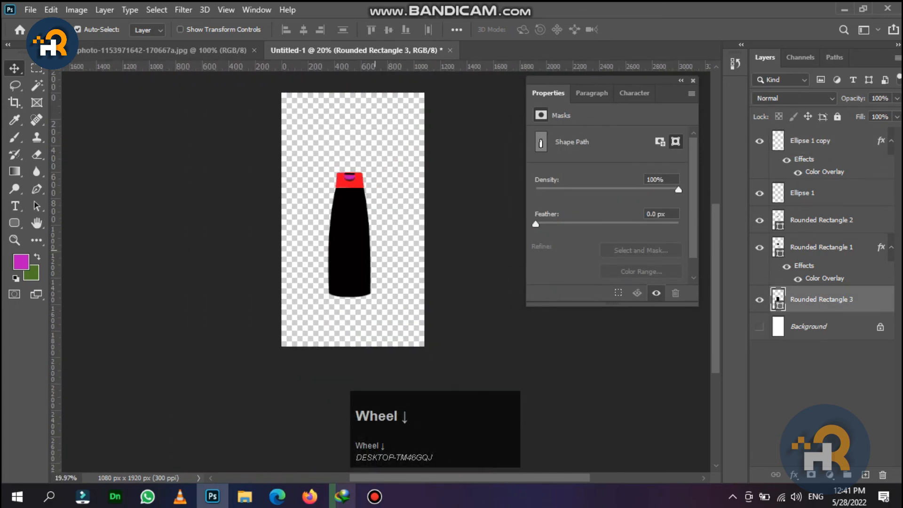
{"action": "scroll", "coordinate": [375, 207], "scroll_direction": "up", "scroll_amount": 2}
{"action": "scroll", "coordinate": [375, 207], "scroll_direction": "down", "scroll_amount": 2}
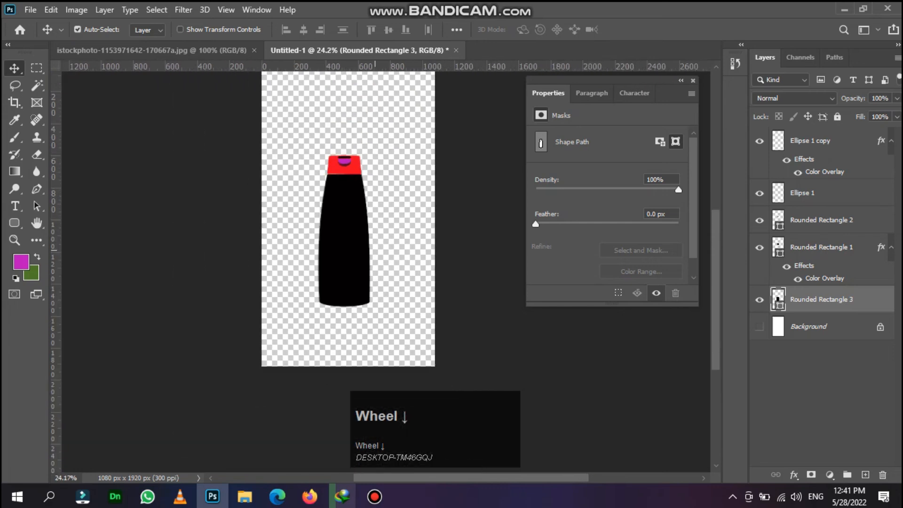